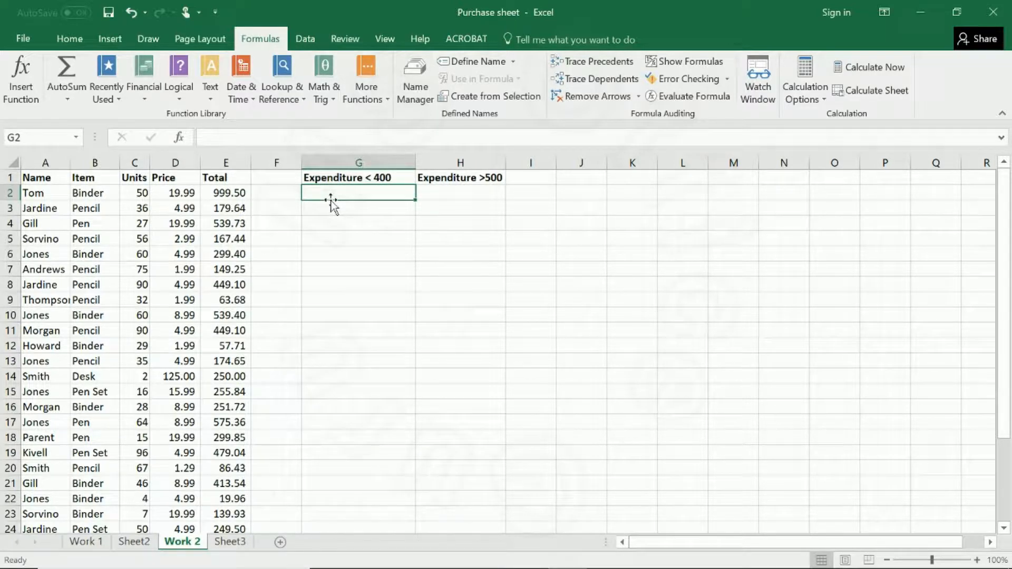
{"action": "left_click", "coordinate": [224, 176]}
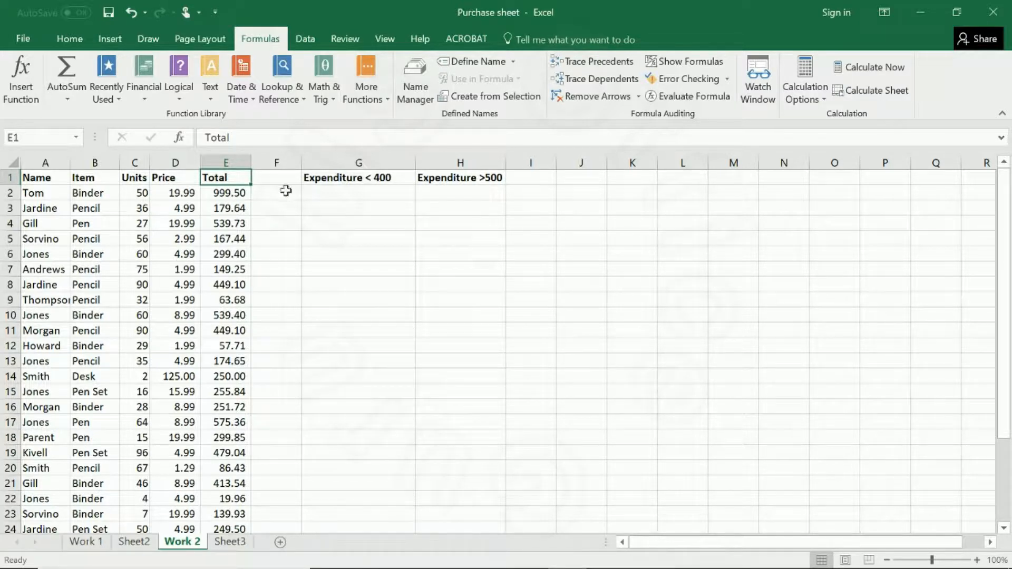
{"action": "left_click", "coordinate": [327, 180]}
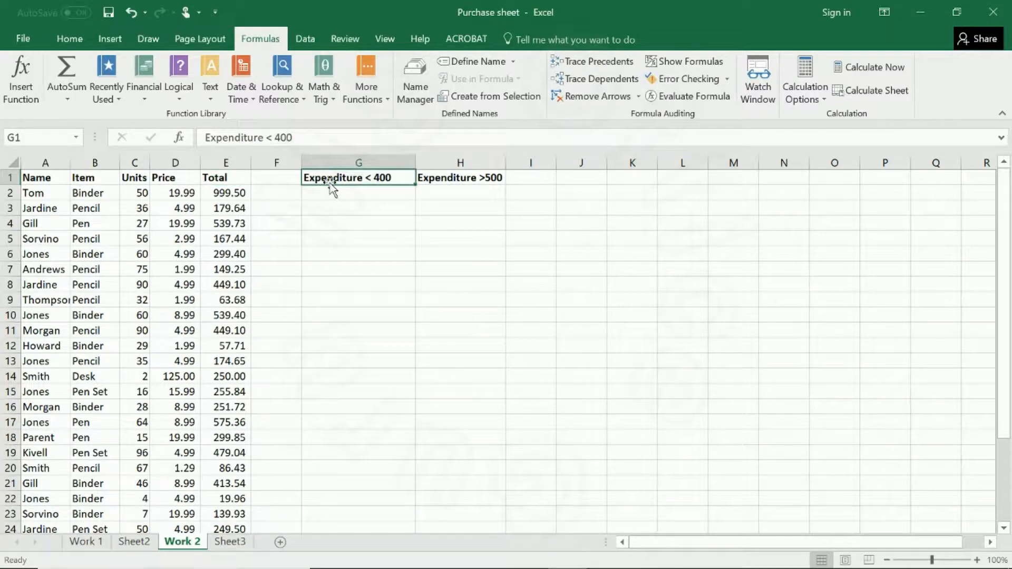
{"action": "left_click", "coordinate": [378, 197]}
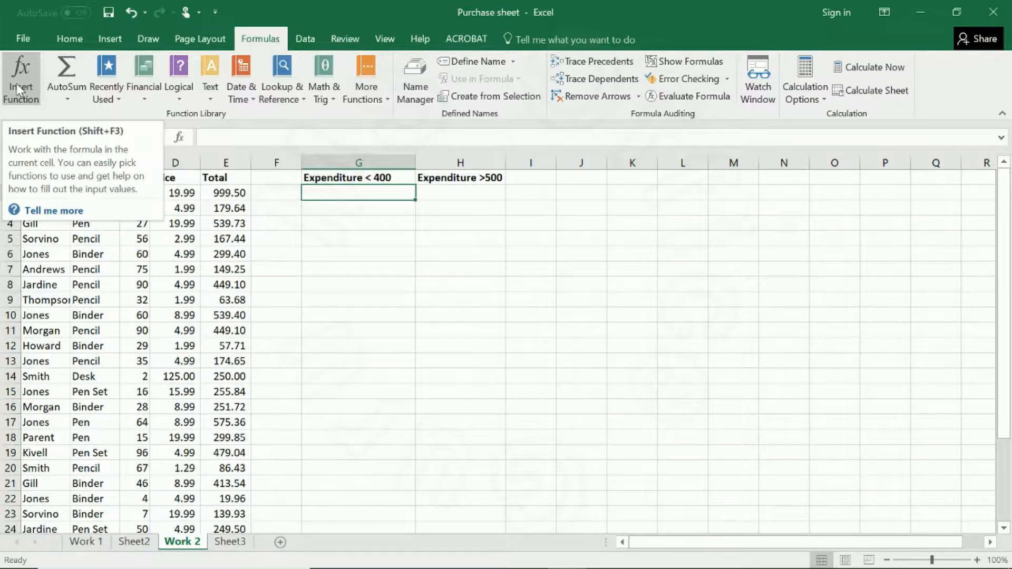
{"action": "left_click", "coordinate": [468, 177]}
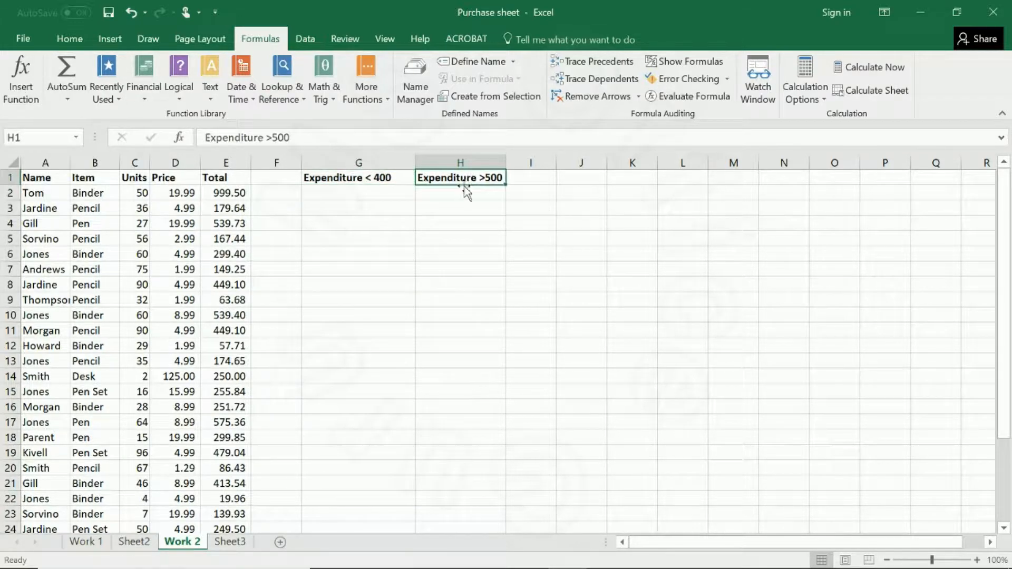
{"action": "left_click", "coordinate": [455, 195]}
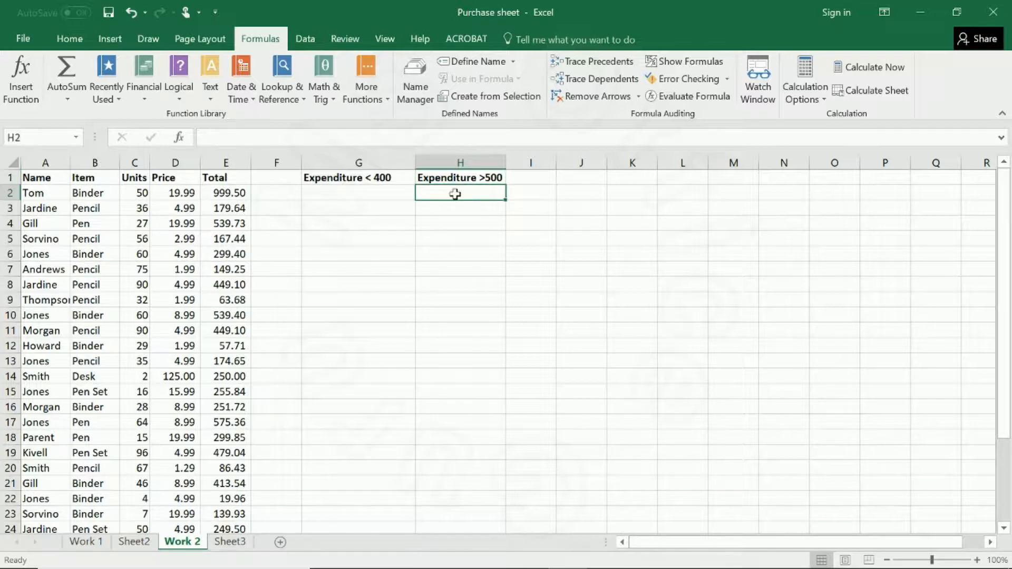
Step: Insert an IF function in cell G2 under the Expenditure < 400 heading
{"action": "left_click", "coordinate": [345, 195]}
{"action": "left_click", "coordinate": [21, 79]}
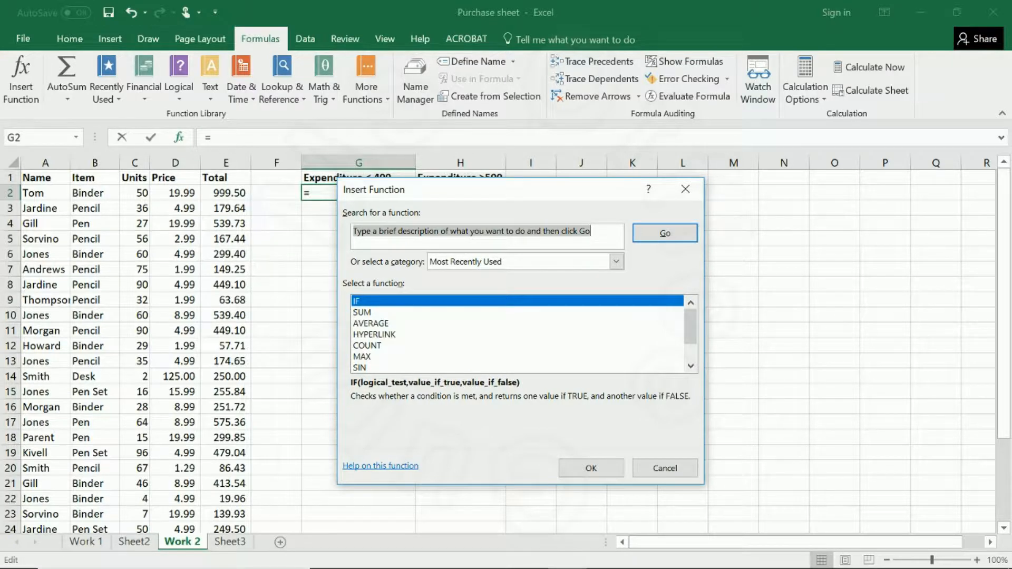
{"action": "type", "text": "if"}
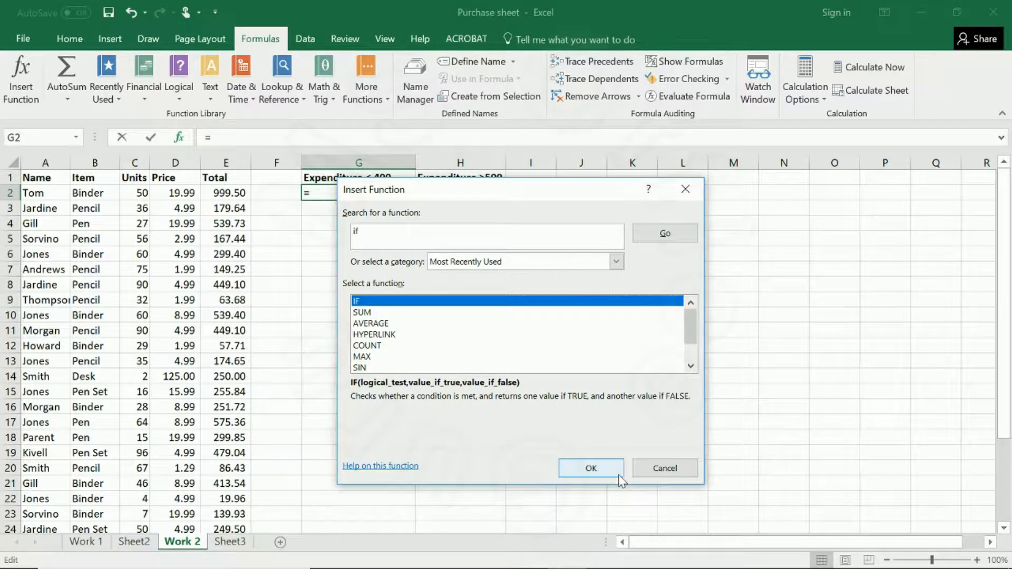
{"action": "left_click", "coordinate": [617, 472]}
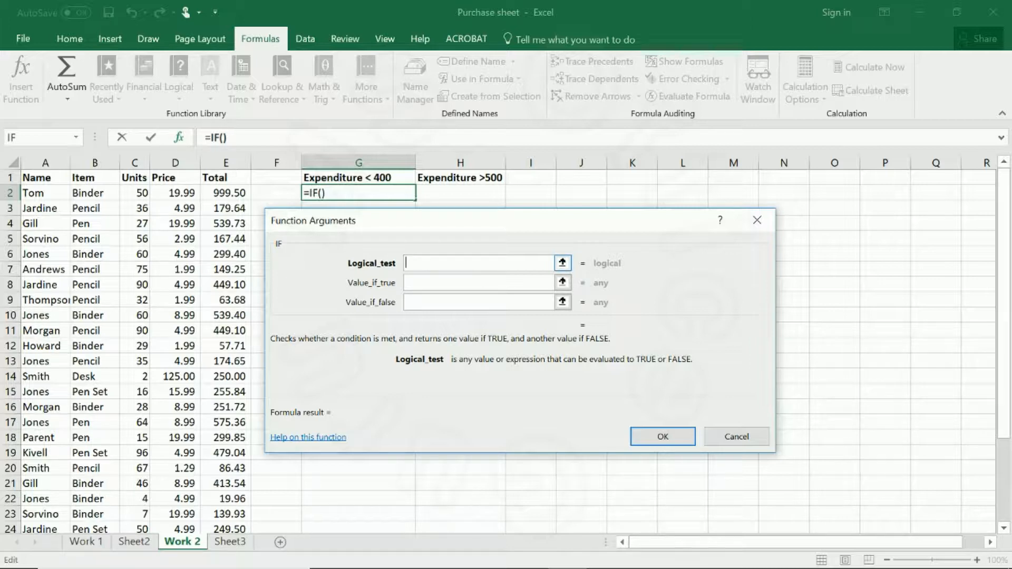
Step: Set the IF arguments to the logical test E2<400, "yes" if true and "no" if false, and apply the function
{"action": "type", "text": "E2"}
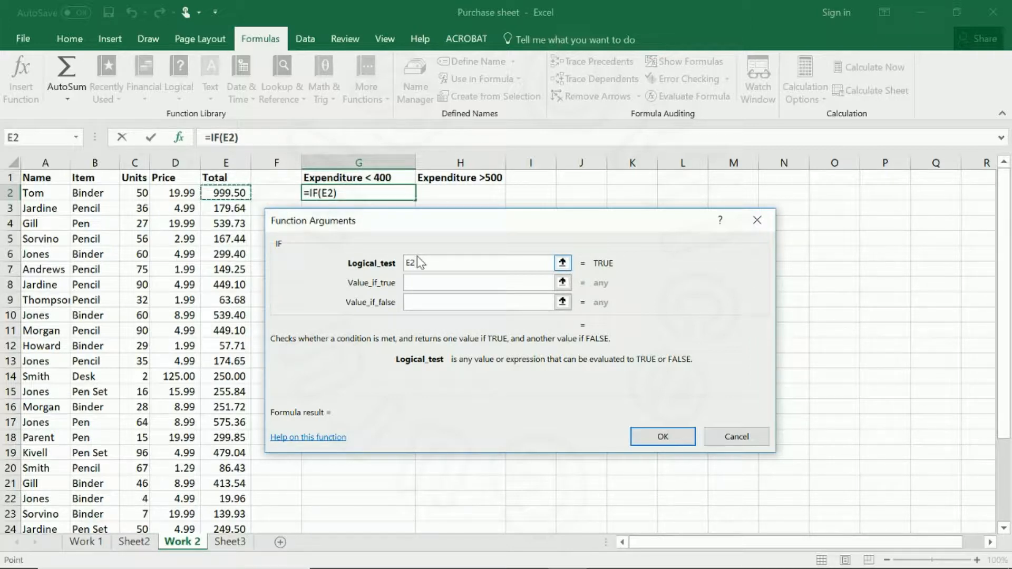
{"action": "type", "text": "<"}
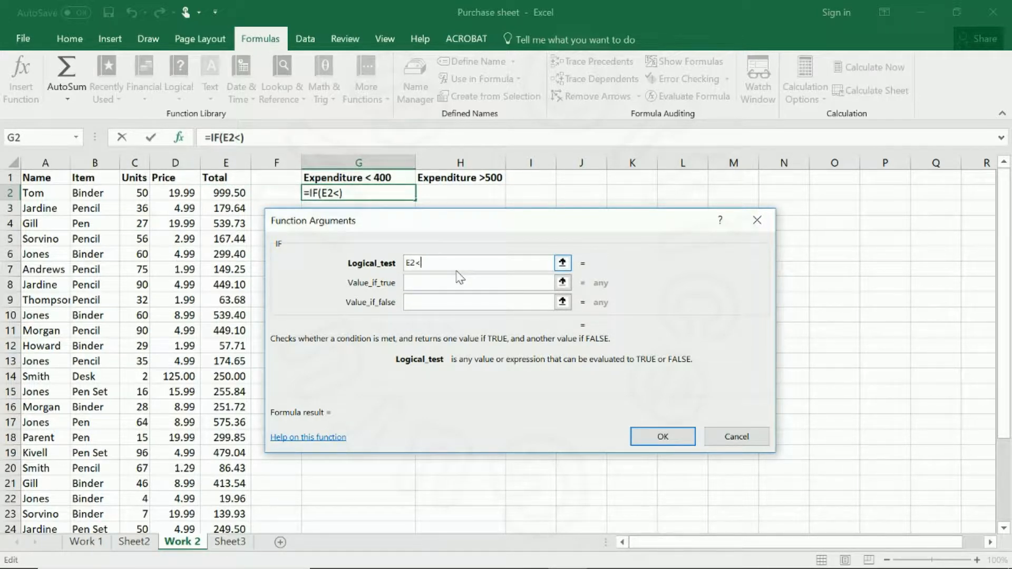
{"action": "type", "text": "400"}
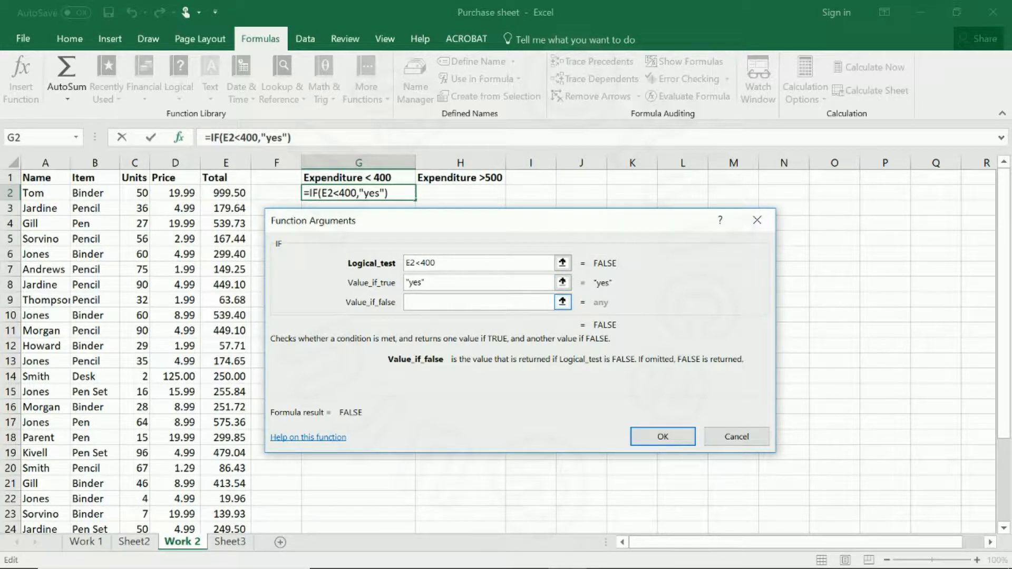
{"action": "type", "text": "no"}
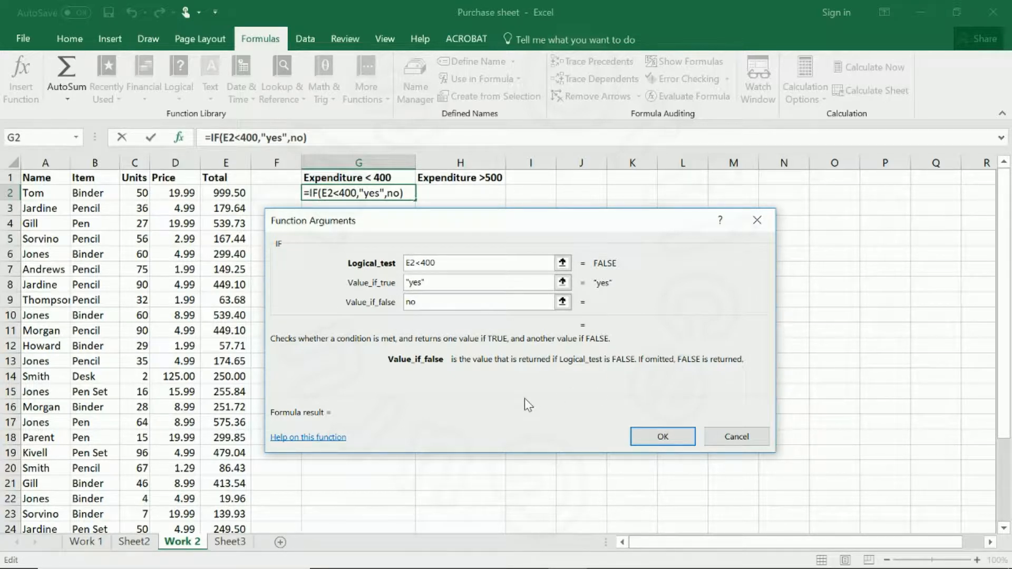
{"action": "key", "text": "Tab"}
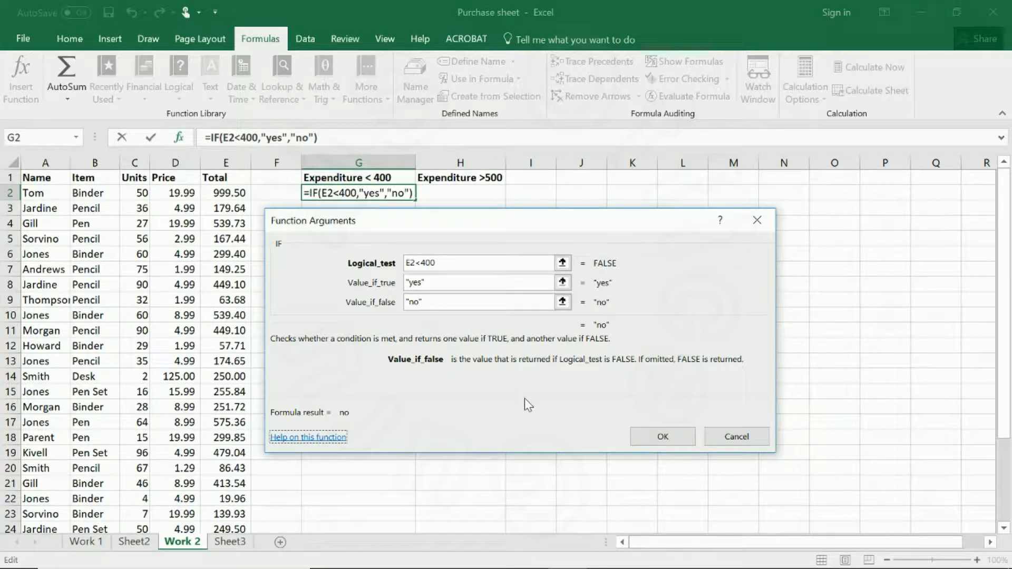
{"action": "left_click", "coordinate": [663, 438]}
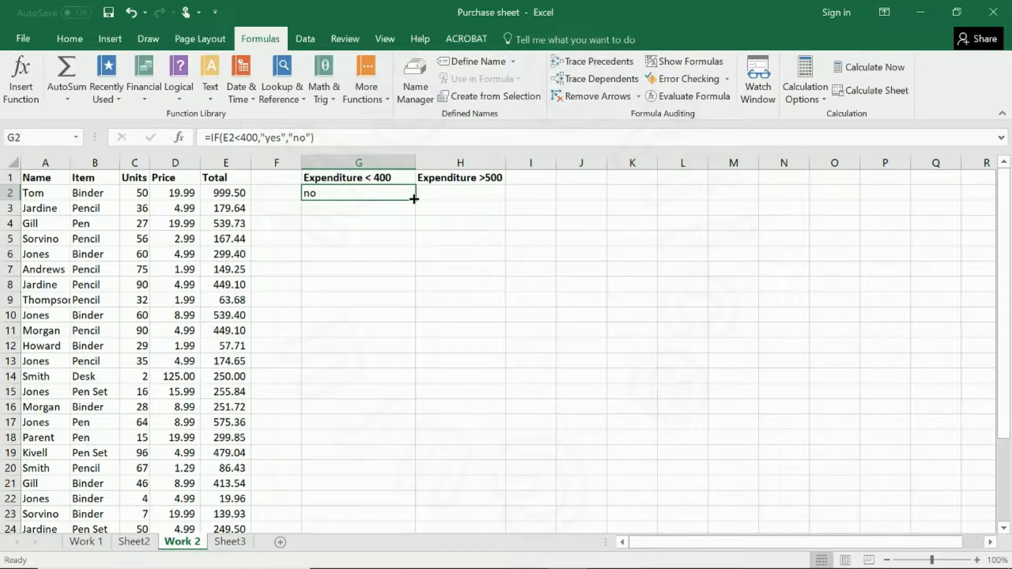
Step: Fill the G2 formula down the Expenditure < 400 column through G30
{"action": "left_click_drag", "start_coordinate": [414, 199], "coordinate": [395, 418]}
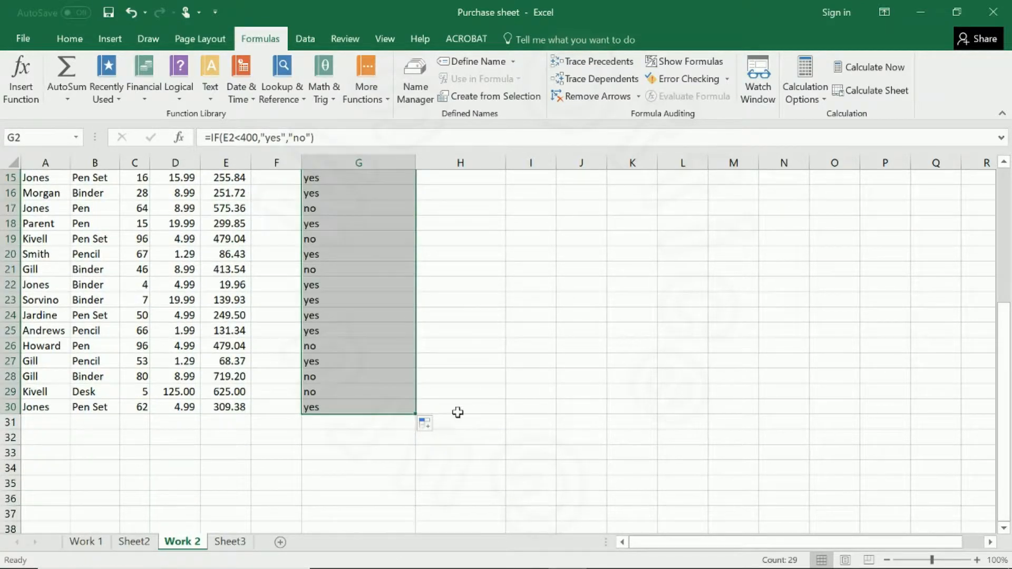
{"action": "scroll", "coordinate": [457, 390], "scroll_direction": "up", "scroll_amount": 3}
{"action": "scroll", "coordinate": [457, 386], "scroll_direction": "up", "scroll_amount": 2}
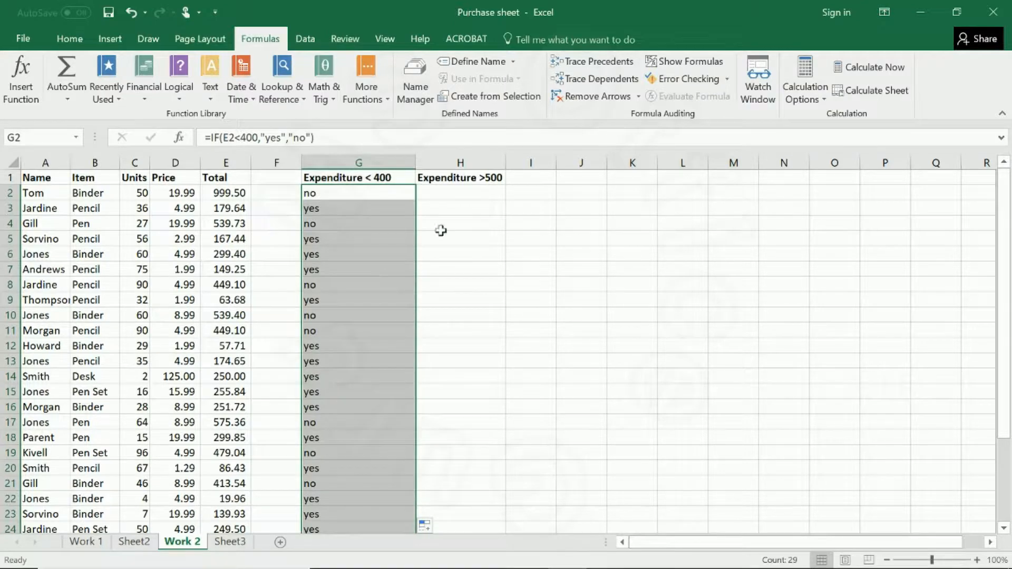
Step: Start an IF formula in cell H2 under Expenditure >500 with the logical test E2>500
{"action": "left_click", "coordinate": [469, 194]}
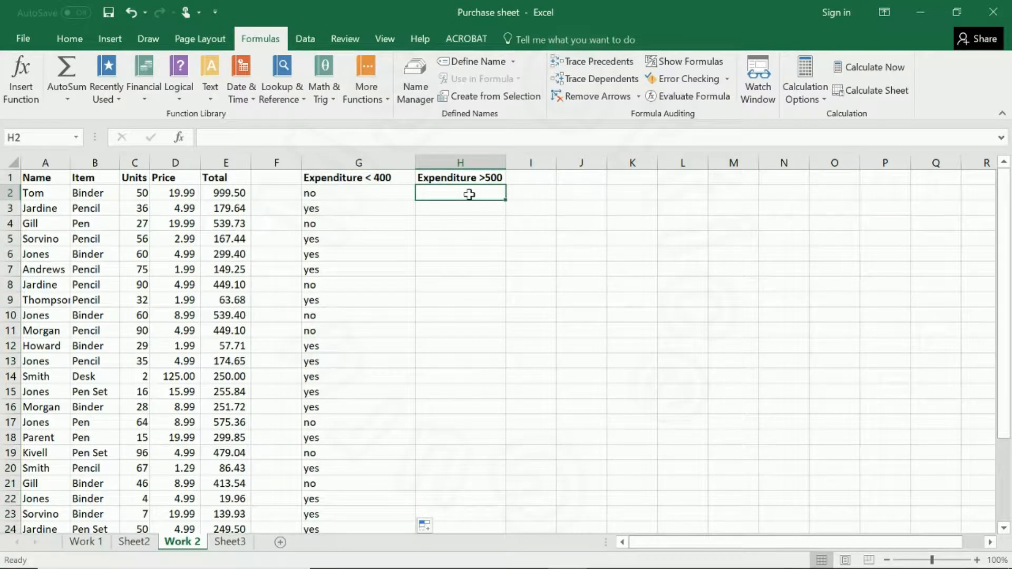
{"action": "type", "text": "=i"}
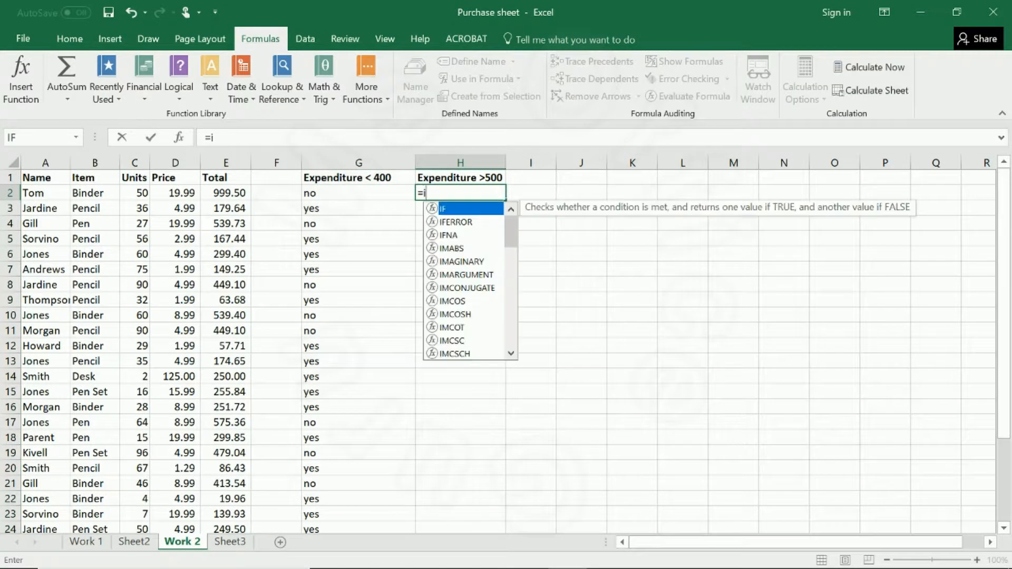
{"action": "type", "text": "f"}
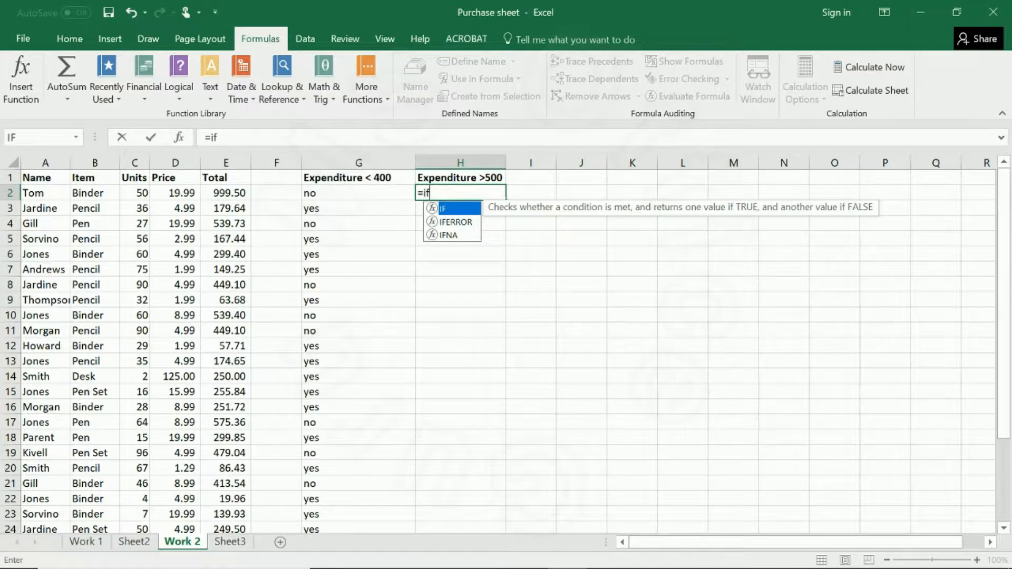
{"action": "type", "text": "("}
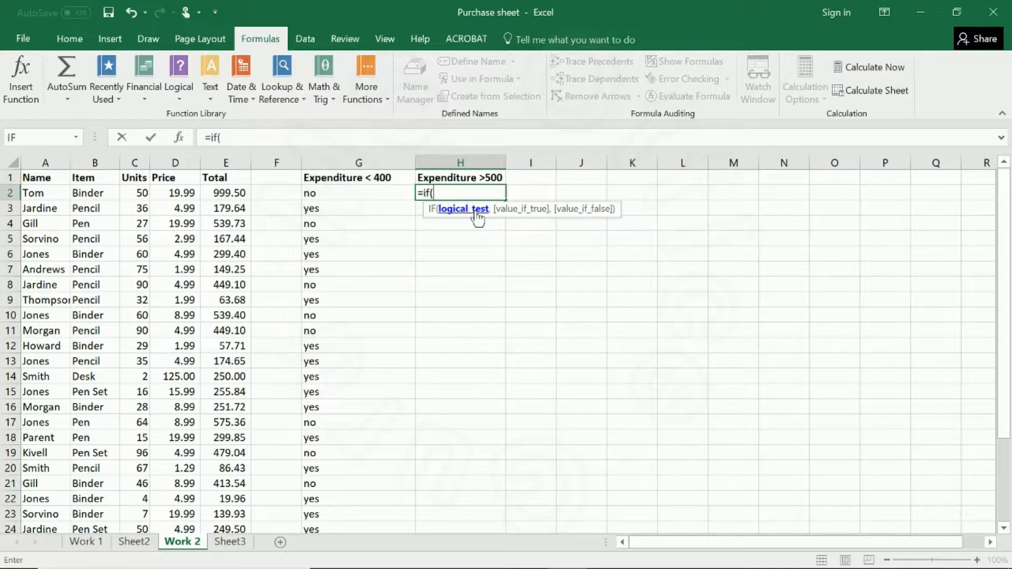
{"action": "left_click", "coordinate": [235, 193]}
{"action": "type", "text": ">"}
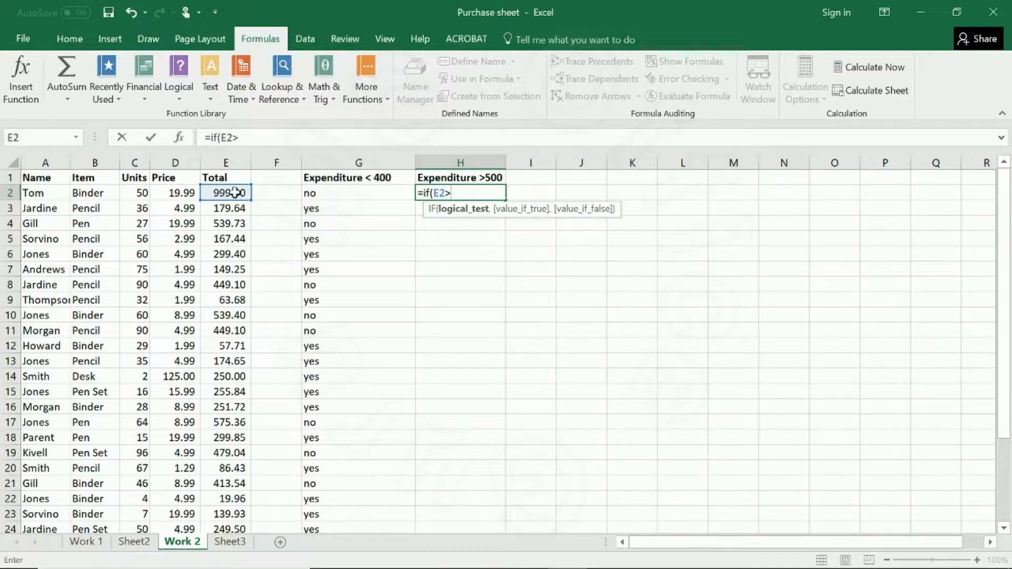
{"action": "type", "text": "500"}
{"action": "type", "text": ","}
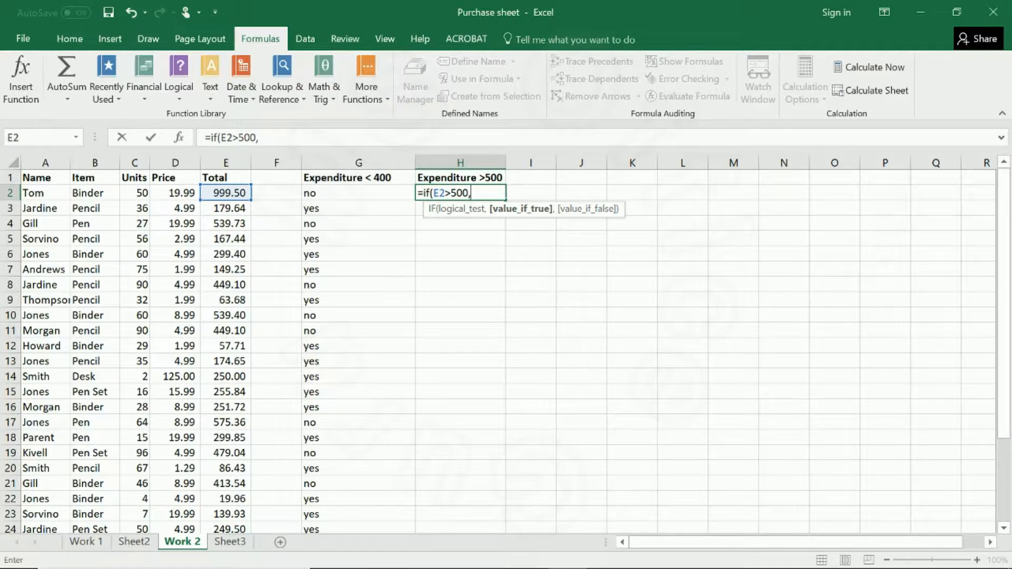
Step: Complete the H2 formula with "rich" as the value if true and "poor" as the value if false, and enter it
{"action": "type", "text": "r"}
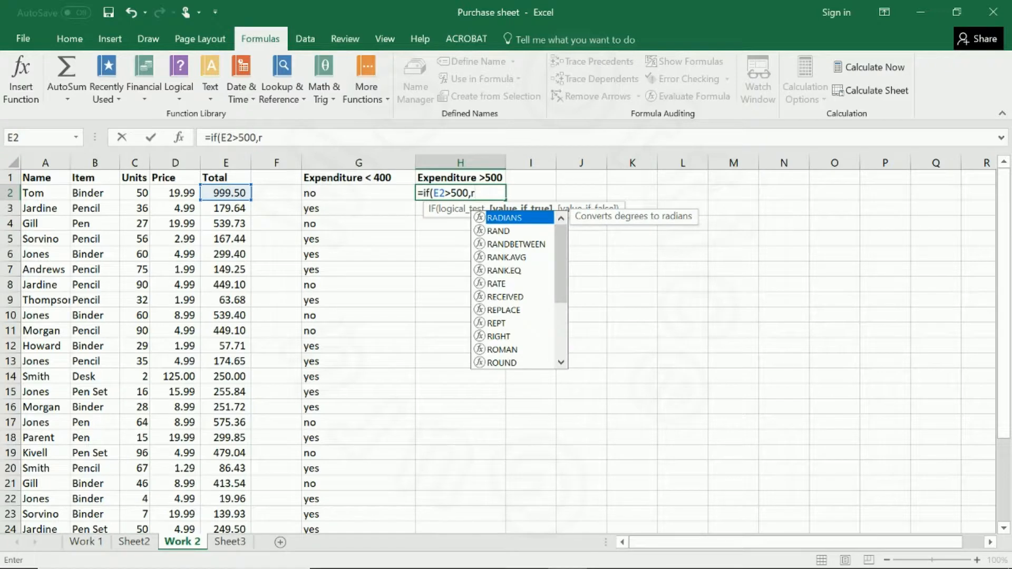
{"action": "type", "text": "ich"}
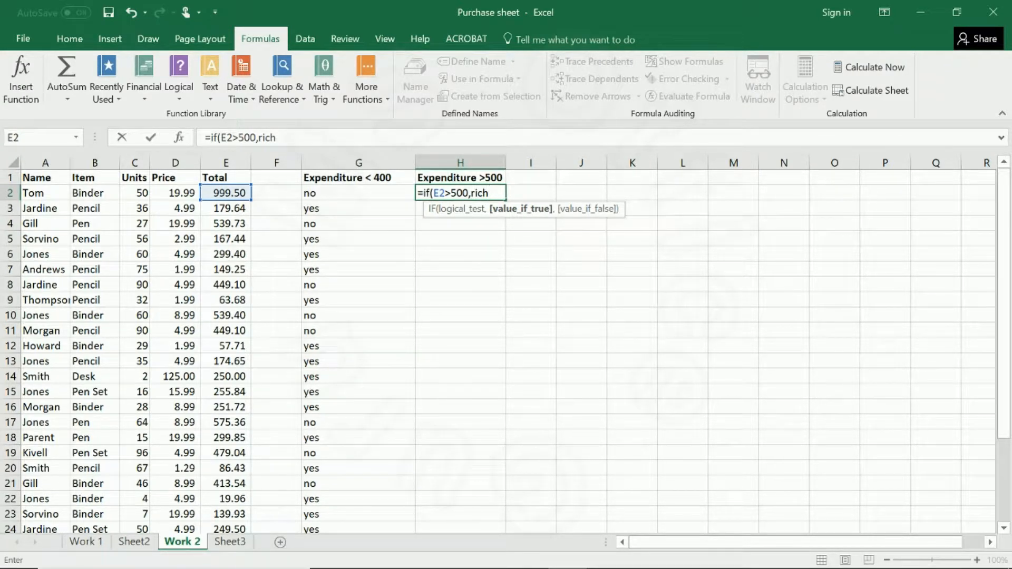
{"action": "left_click", "coordinate": [528, 217]}
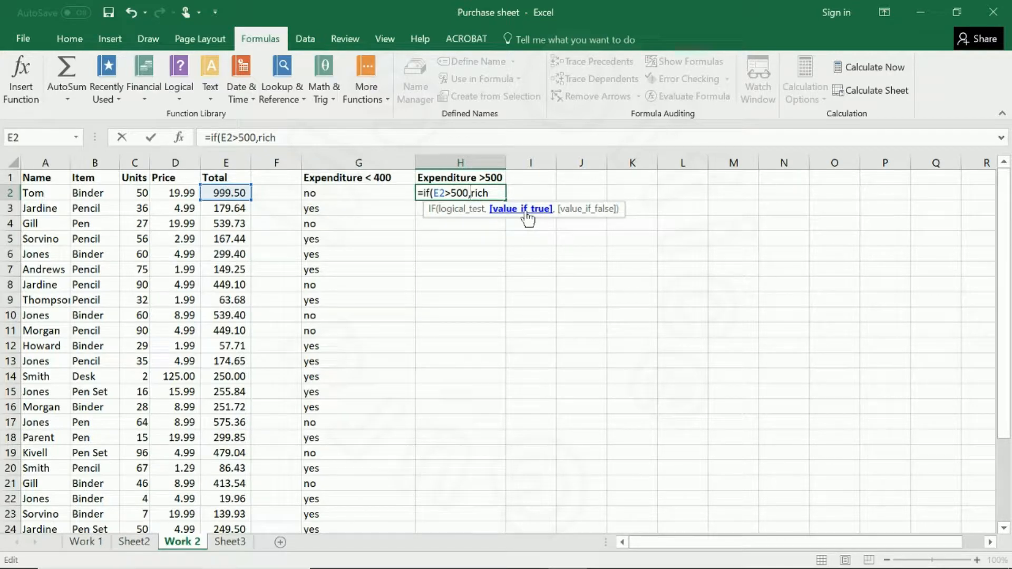
{"action": "type", "text": "\""}
{"action": "key", "text": "Right"}
{"action": "key", "text": "Right"}
{"action": "key", "text": "Right"}
{"action": "key", "text": "Right"}
{"action": "type", "text": "\",\"p"}
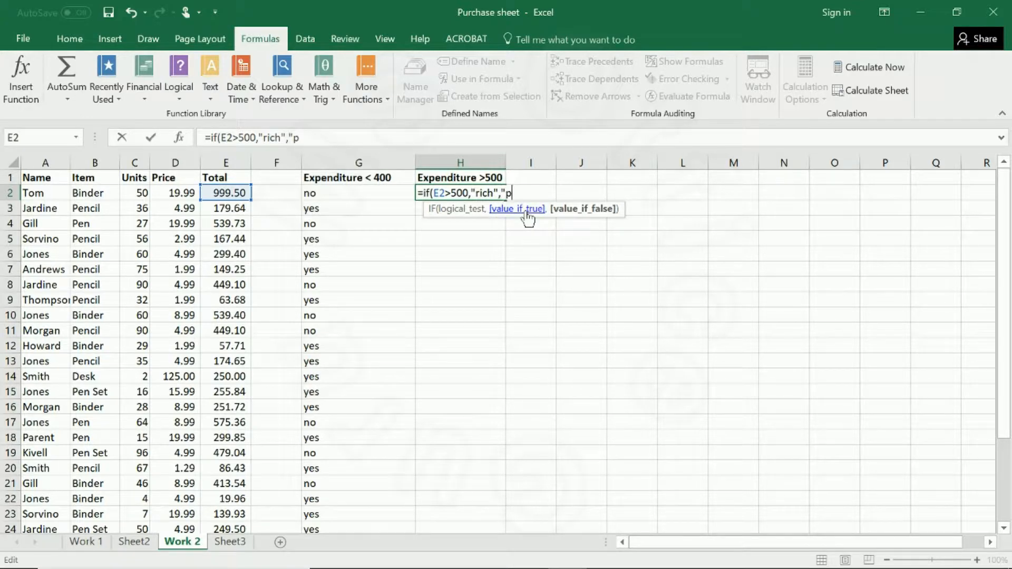
{"action": "type", "text": "oor\")"}
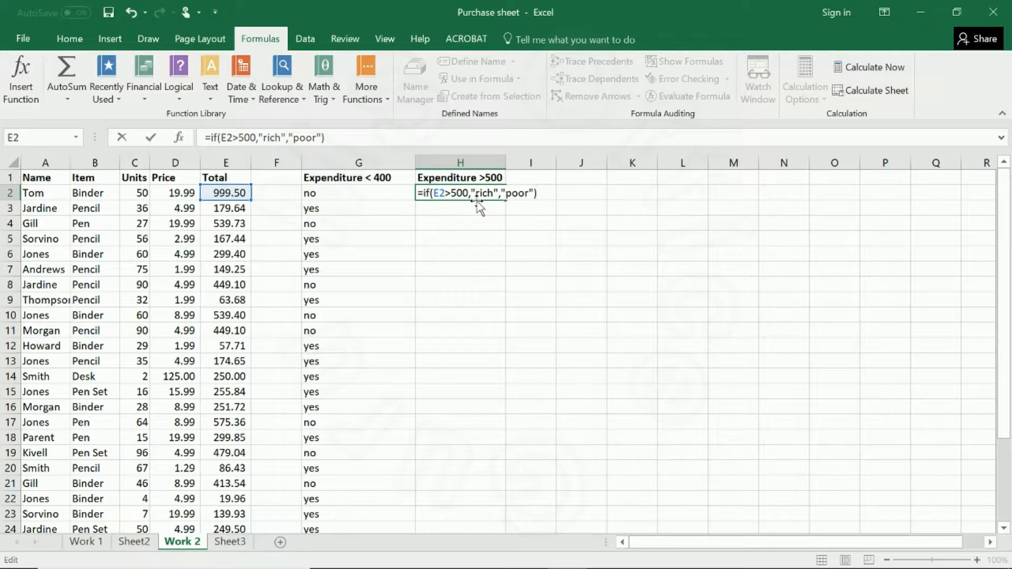
{"action": "key", "text": "Return"}
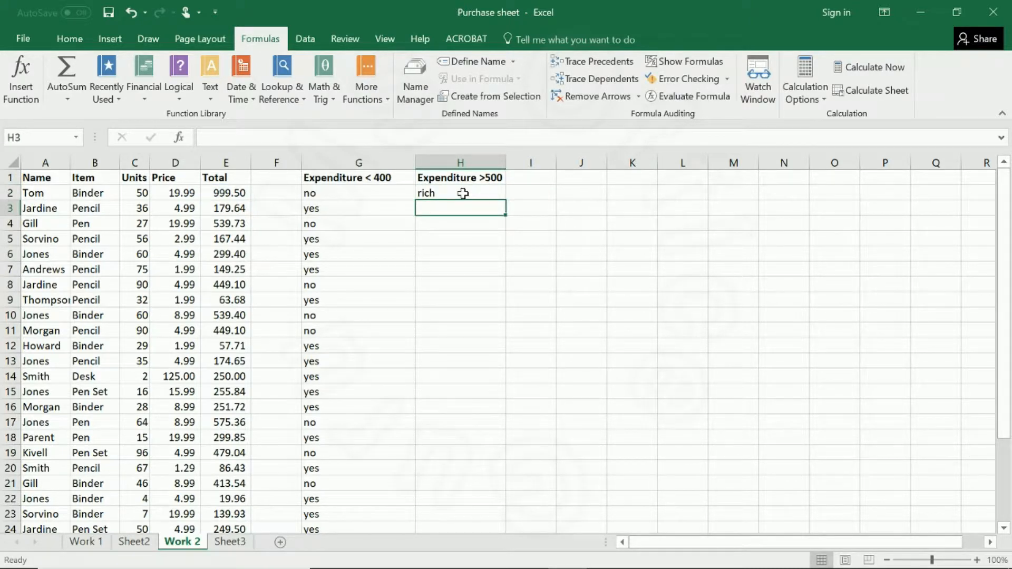
Step: Fill the H2 formula down the Expenditure >500 column through H30 and check the copied formulas in H3 and H5
{"action": "left_click", "coordinate": [463, 194]}
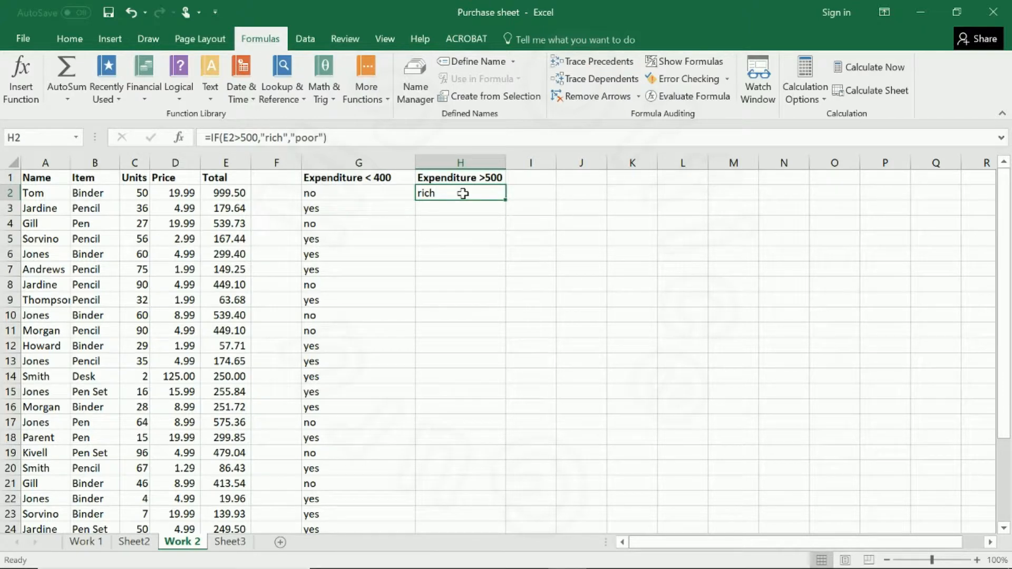
{"action": "left_click_drag", "start_coordinate": [505, 199], "coordinate": [508, 515]}
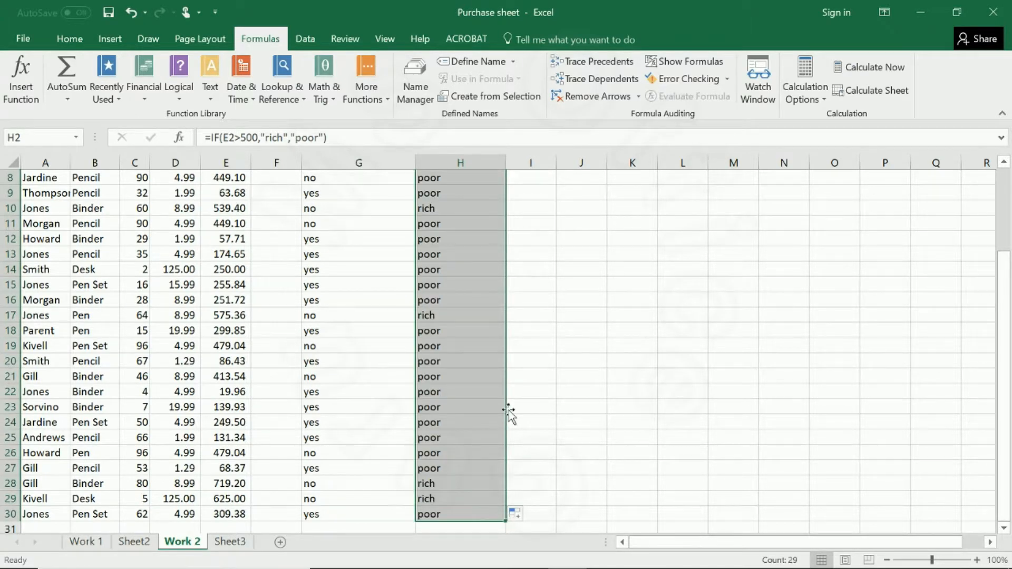
{"action": "scroll", "coordinate": [508, 414], "scroll_direction": "up", "scroll_amount": 3}
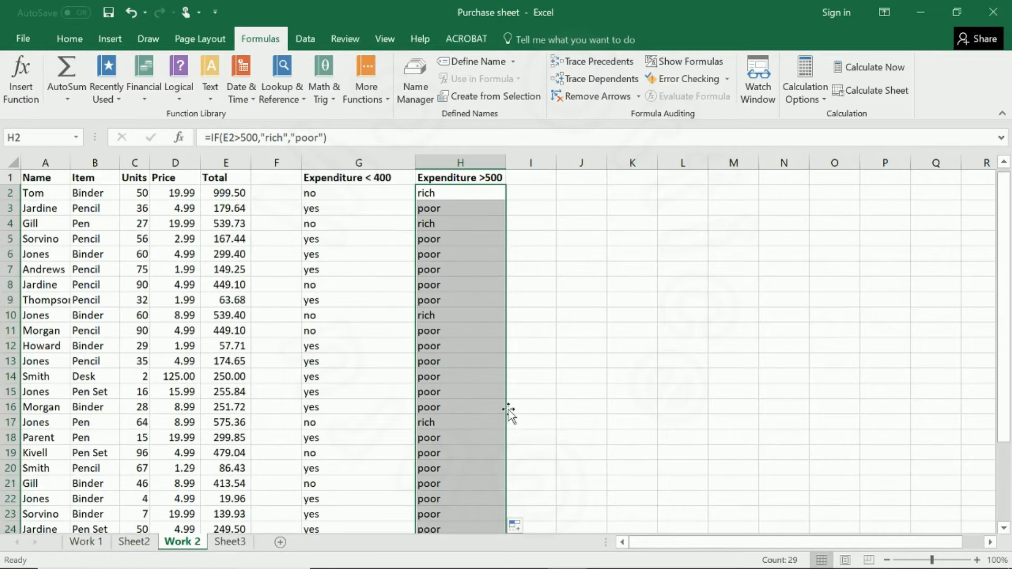
{"action": "left_click", "coordinate": [447, 243]}
{"action": "left_click", "coordinate": [444, 208]}
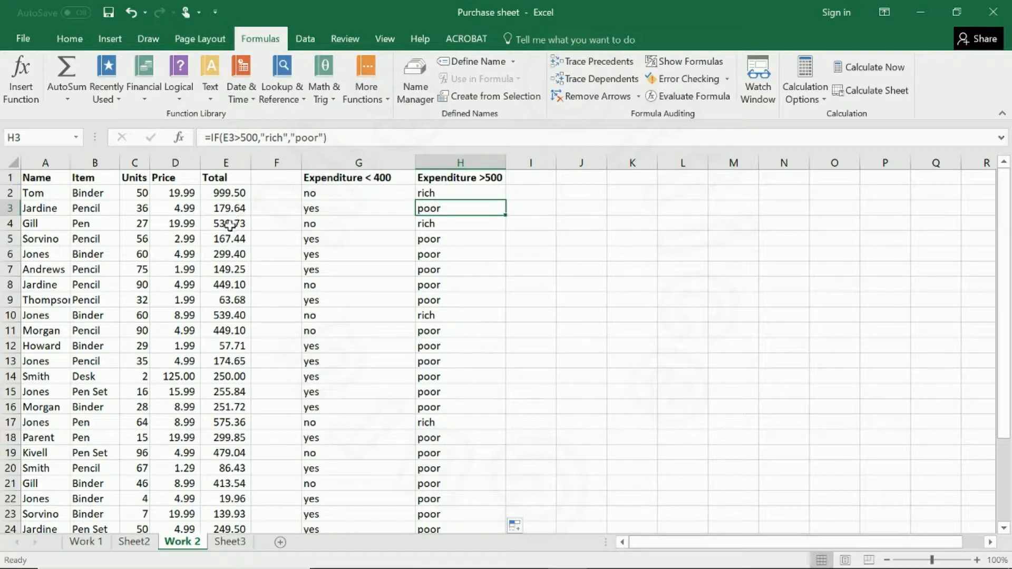
{"action": "left_click", "coordinate": [455, 239]}
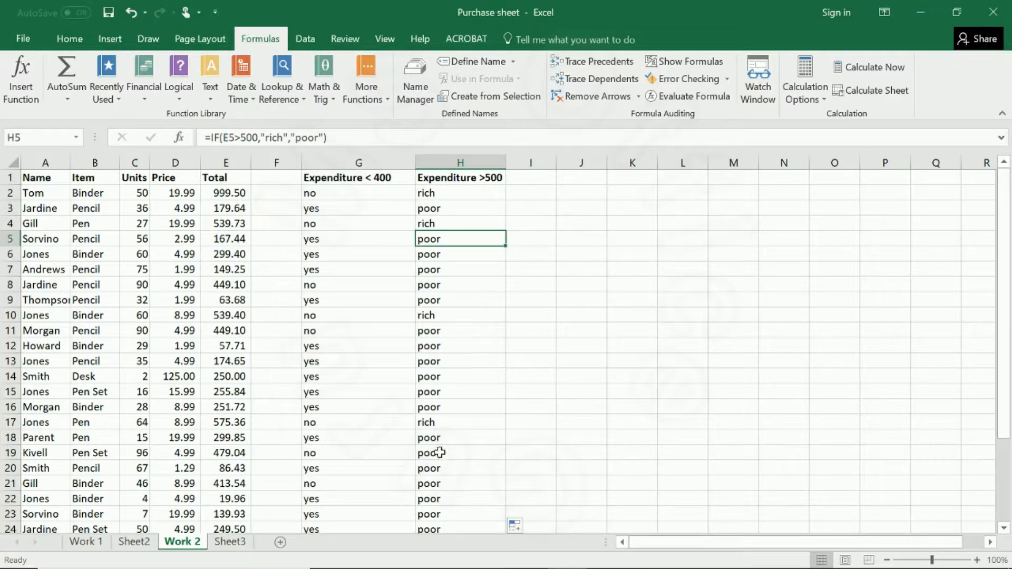
Step: On Sheet3, start an IF formula in cell B2 under Units >40? with the logical test A2>E1
{"action": "left_click", "coordinate": [234, 543]}
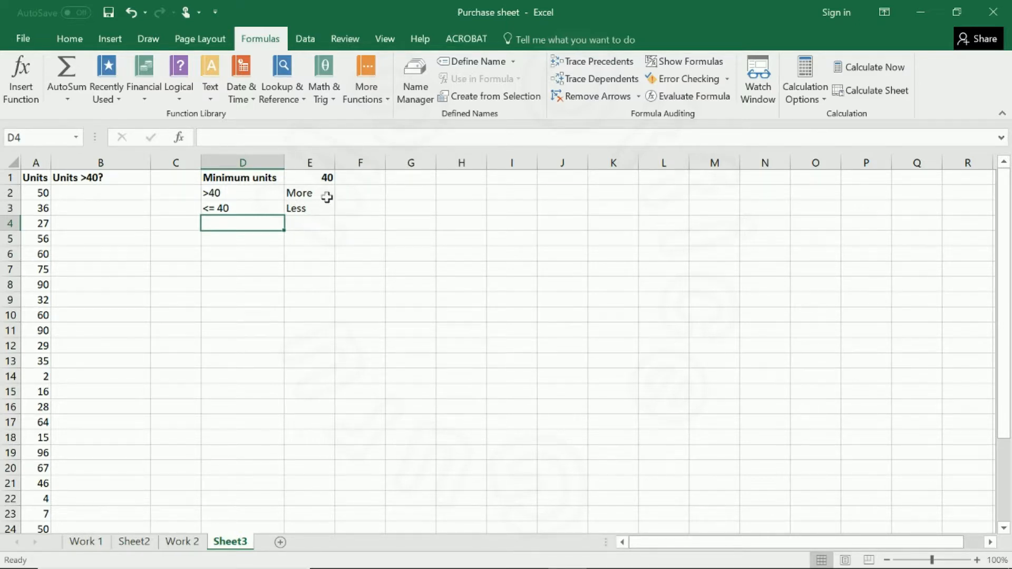
{"action": "double_click", "coordinate": [100, 193]}
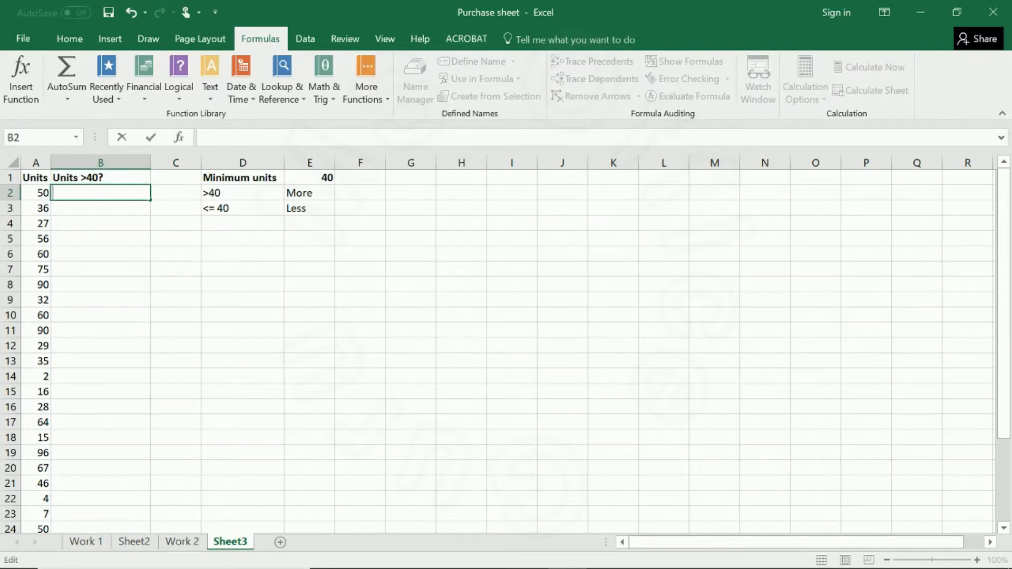
{"action": "type", "text": "=i"}
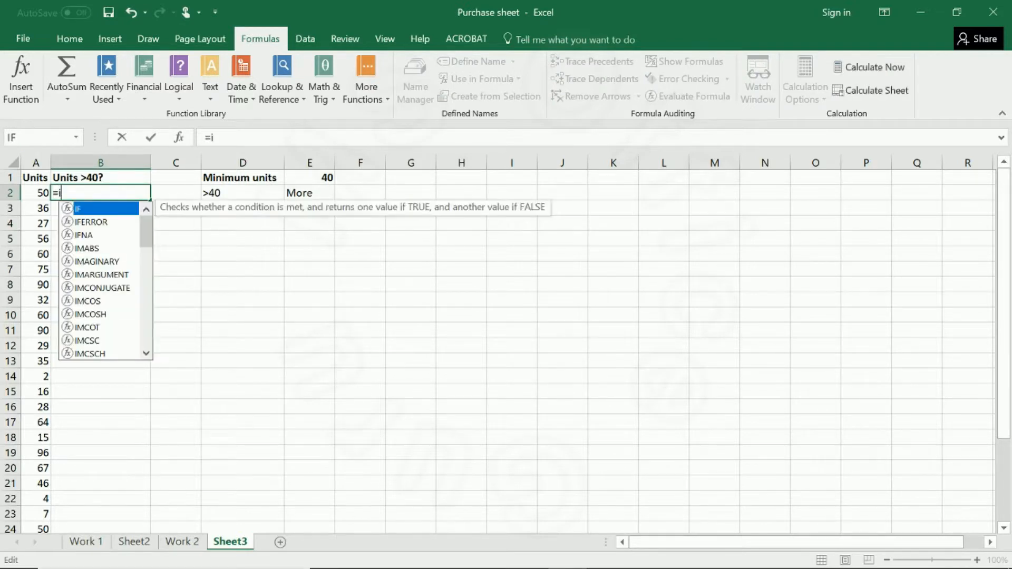
{"action": "type", "text": "f"}
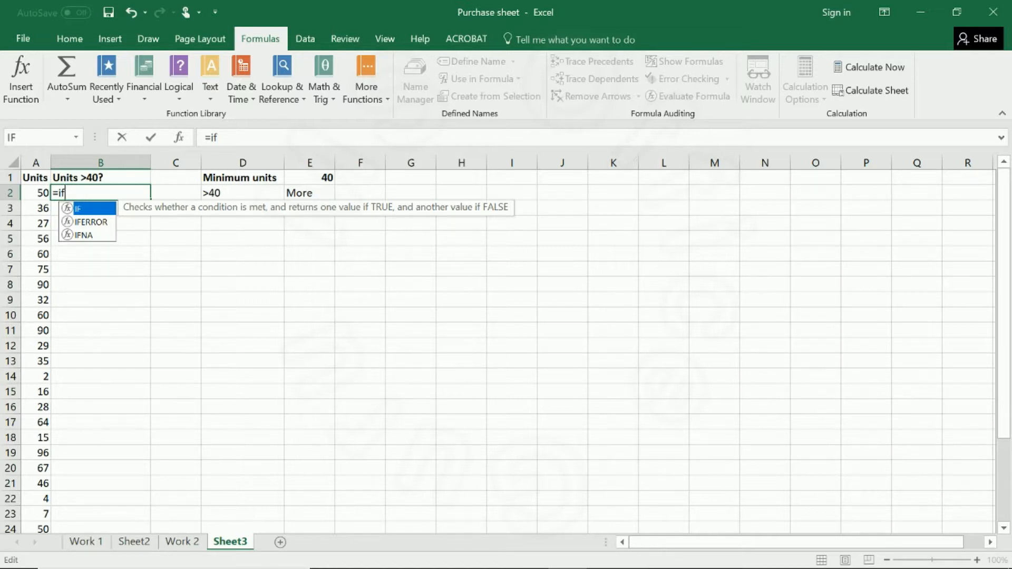
{"action": "type", "text": "("}
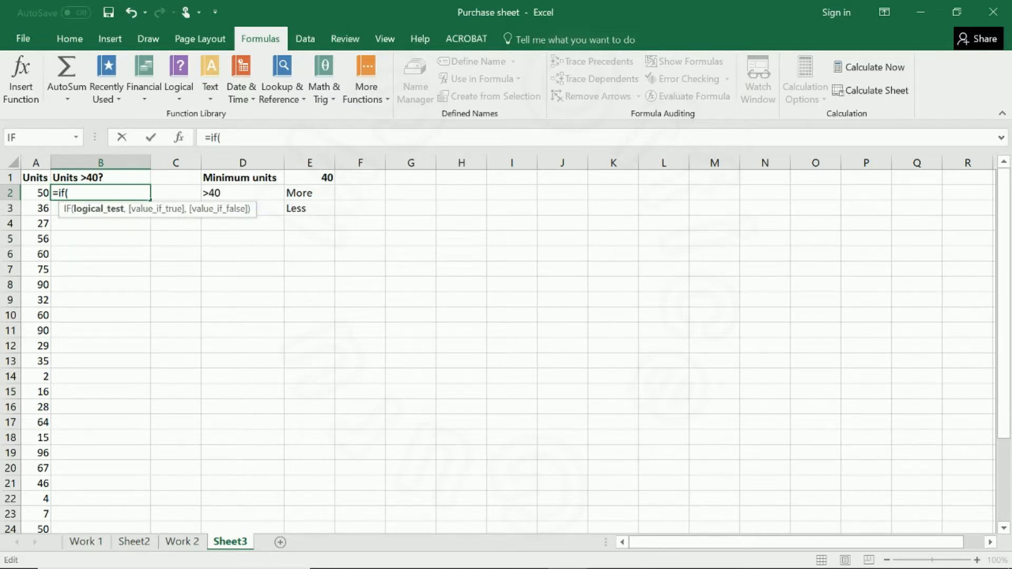
{"action": "left_click", "coordinate": [42, 192]}
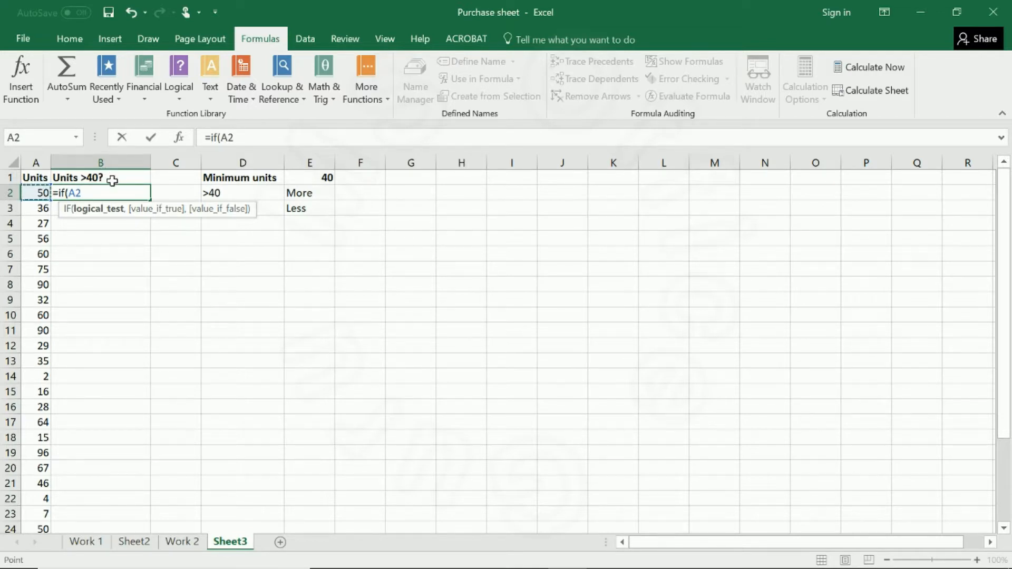
{"action": "type", "text": ">"}
{"action": "left_click", "coordinate": [308, 179]}
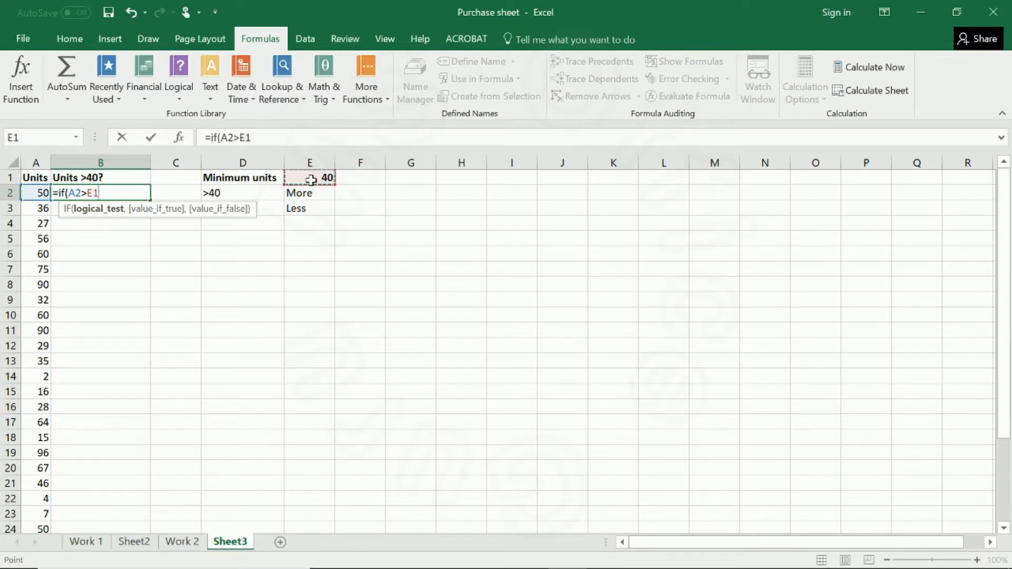
Step: Complete the B2 formula with E2 as the value if true and E3 as the value if false, and enter it
{"action": "type", "text": ","}
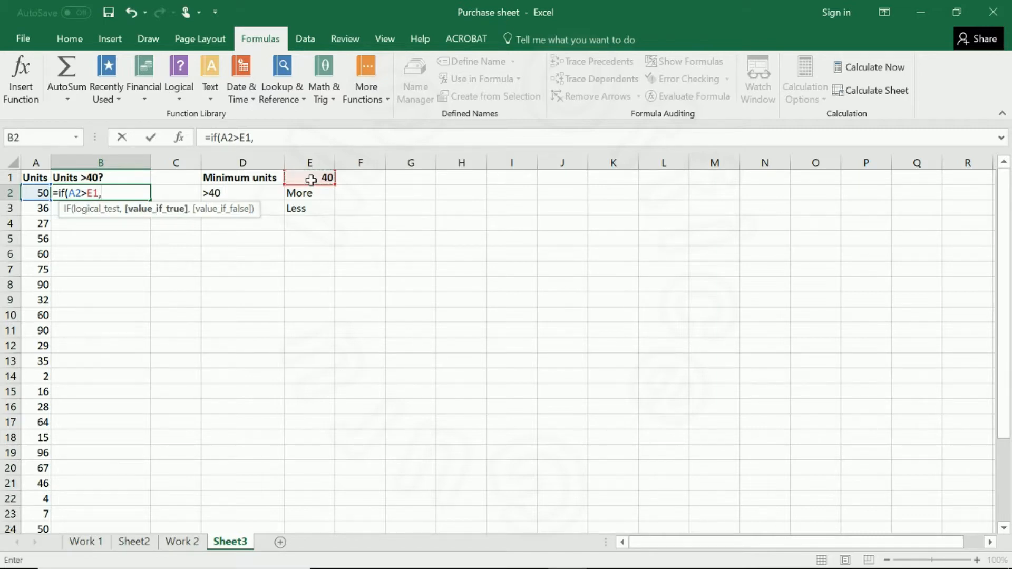
{"action": "left_click", "coordinate": [324, 194]}
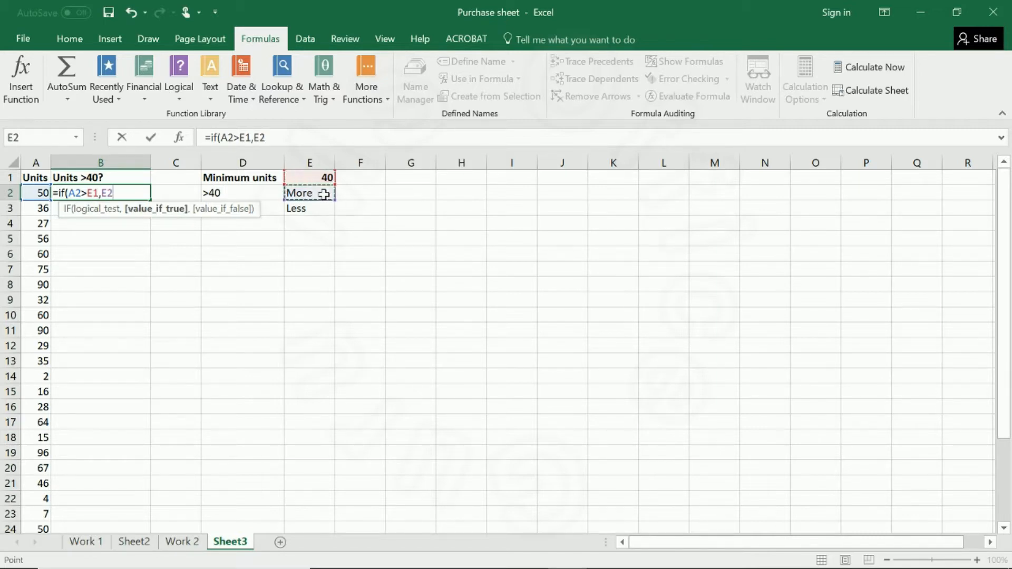
{"action": "type", "text": ","}
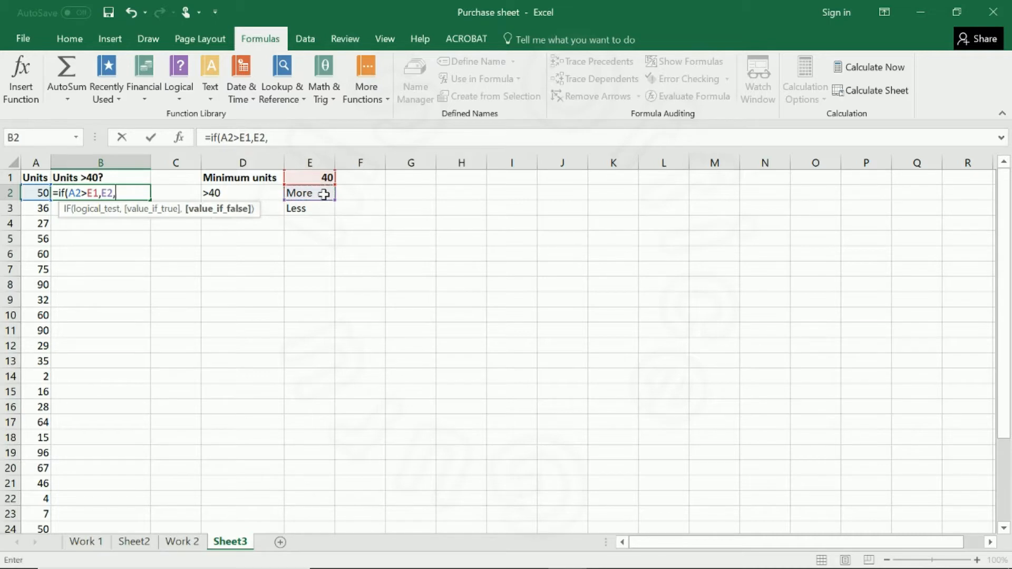
{"action": "left_click", "coordinate": [325, 210]}
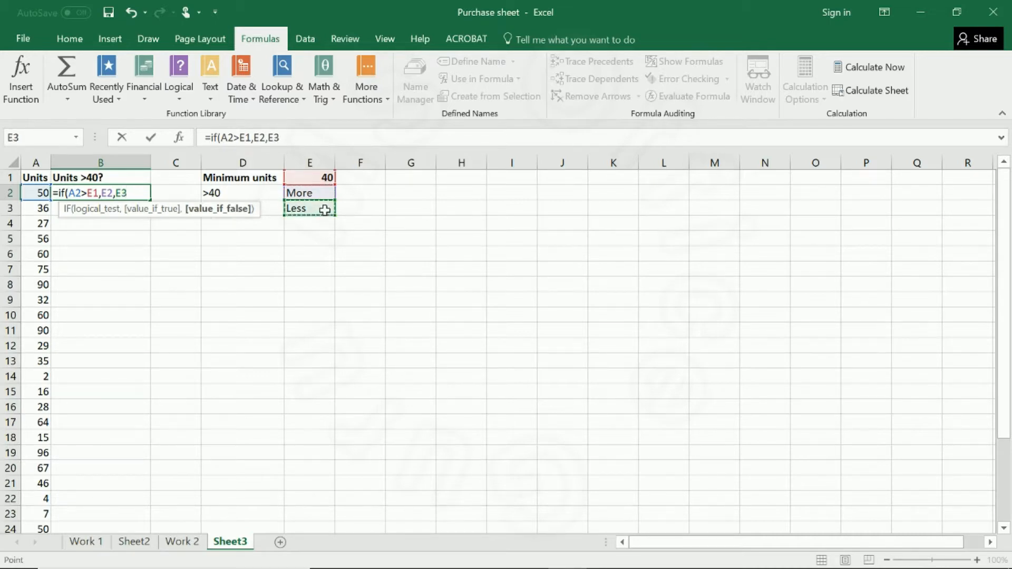
{"action": "type", "text": ")"}
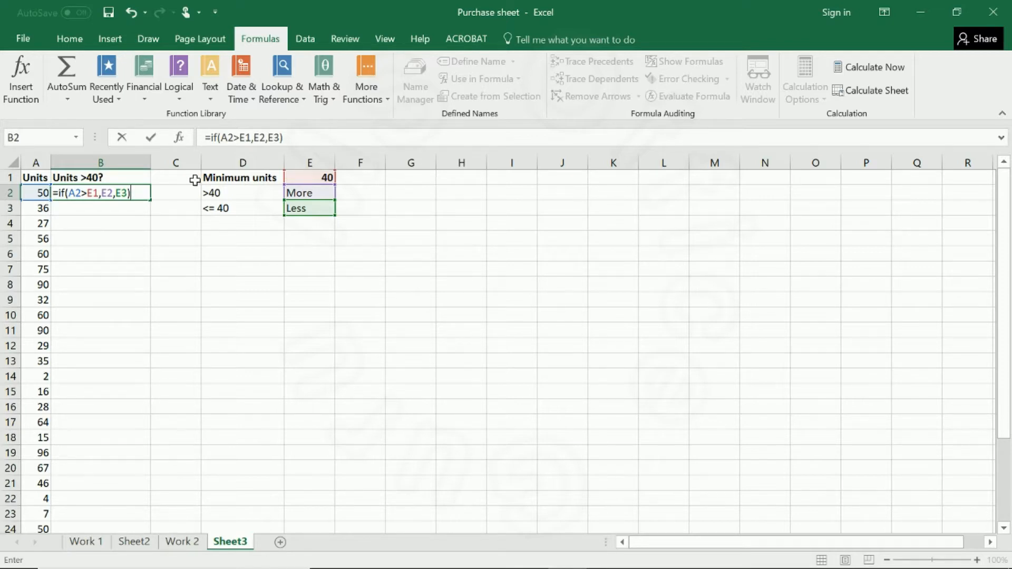
{"action": "key", "text": "Return"}
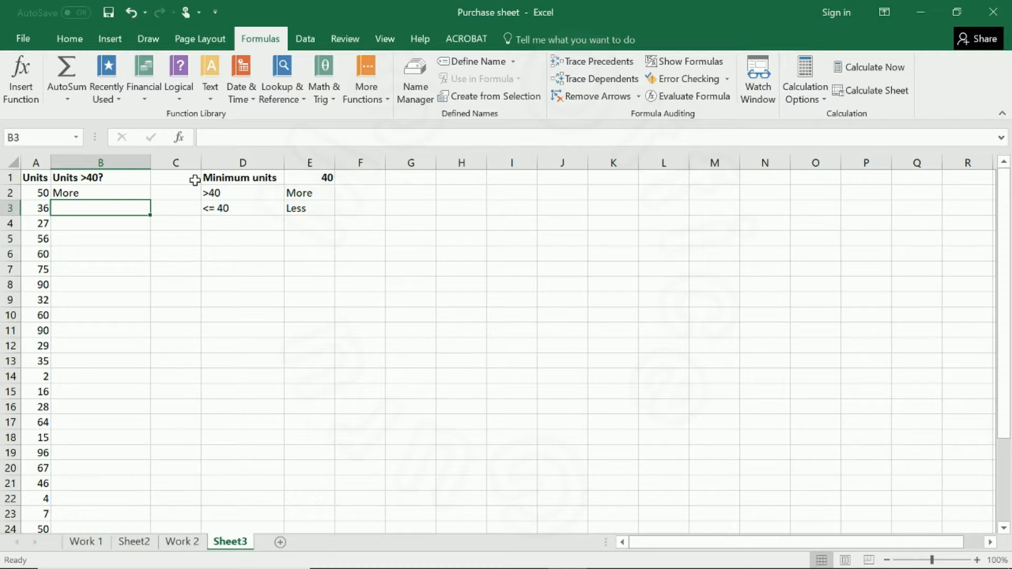
Step: Make the E1, E2 and E3 references in the B2 formula absolute, giving =IF(A2>$E$1,$E$2,$E$3)
{"action": "left_click", "coordinate": [83, 193]}
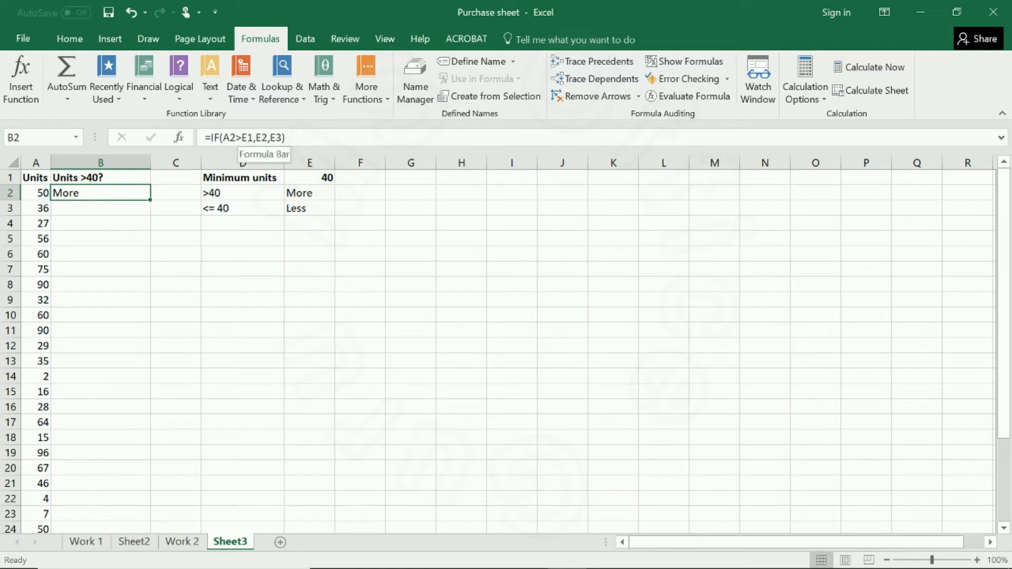
{"action": "left_click", "coordinate": [246, 138]}
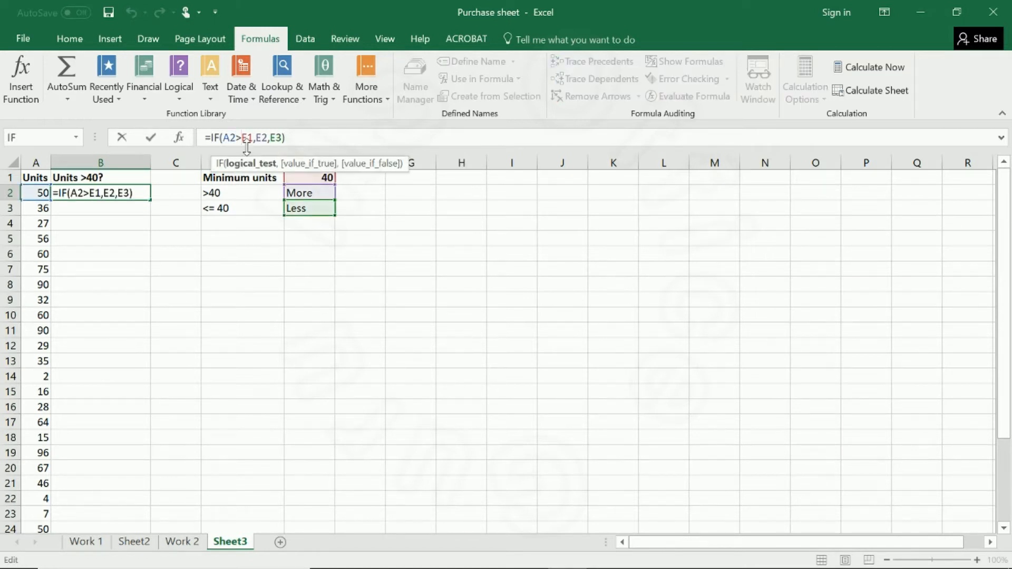
{"action": "key", "text": "F4"}
{"action": "key", "text": "Right"}
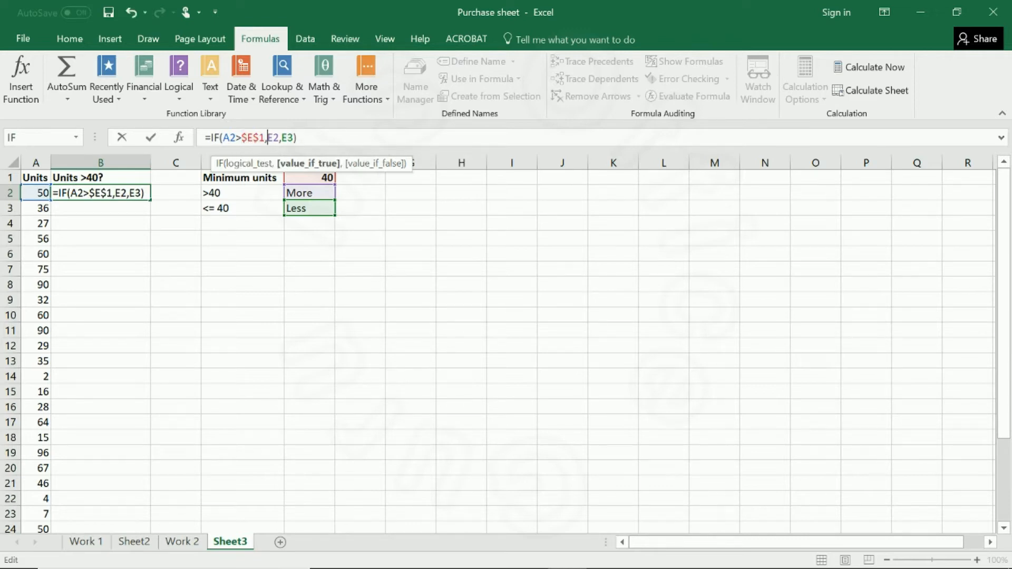
{"action": "key", "text": "F4"}
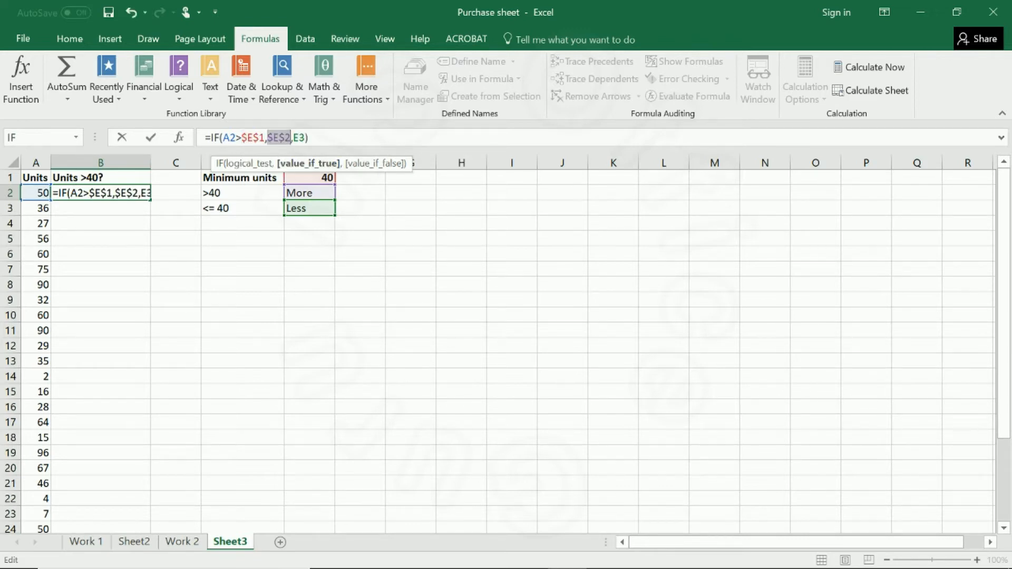
{"action": "key", "text": "Right"}
{"action": "key", "text": "Right"}
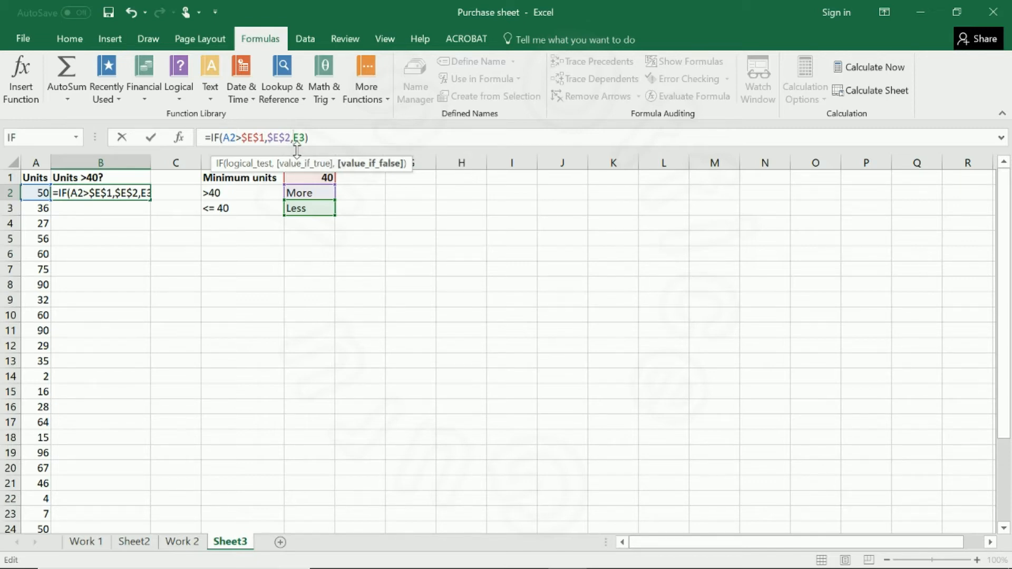
{"action": "key", "text": "F4"}
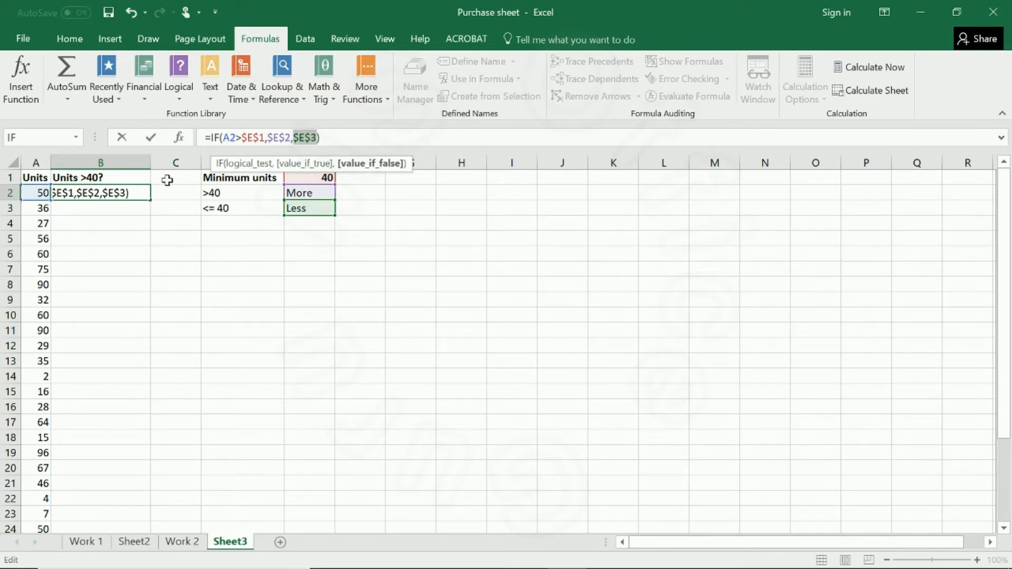
{"action": "key", "text": "Return"}
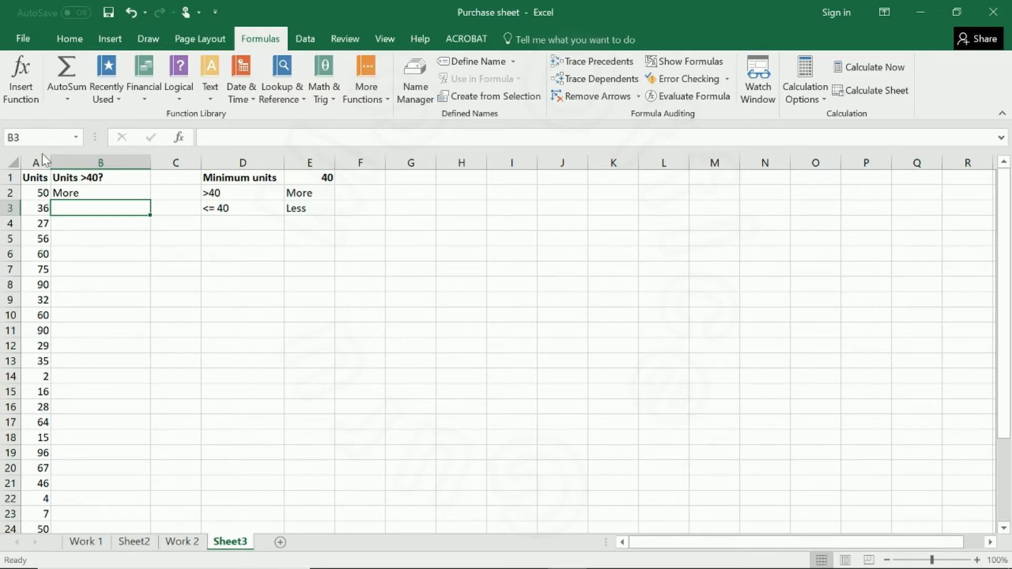
Step: Fill the B2 formula down the Units >40? column through B30 and reselect B2
{"action": "left_click", "coordinate": [123, 194]}
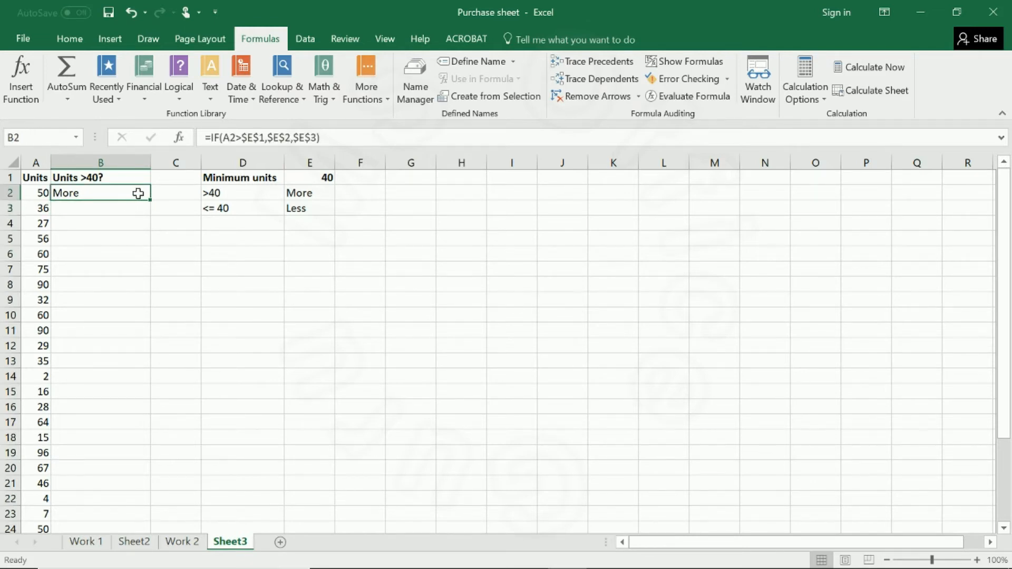
{"action": "left_click_drag", "start_coordinate": [150, 198], "coordinate": [108, 505]}
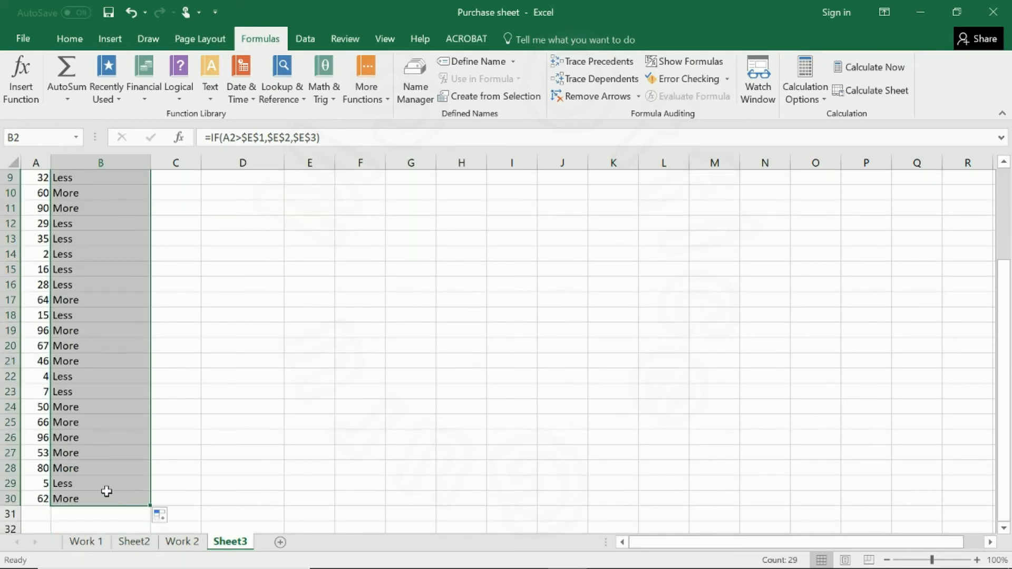
{"action": "scroll", "coordinate": [100, 443], "scroll_direction": "up", "scroll_amount": 3}
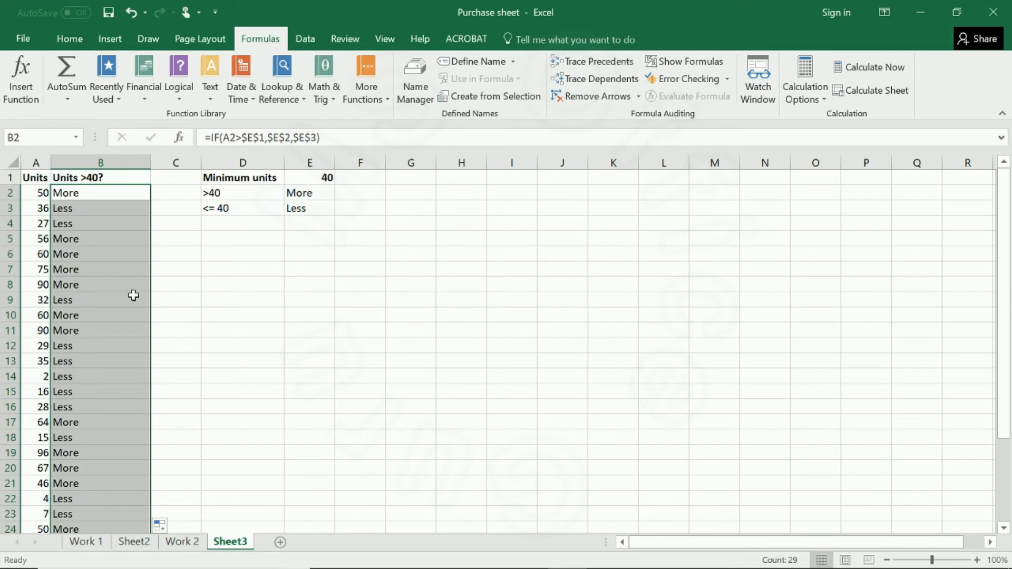
{"action": "left_click", "coordinate": [94, 198]}
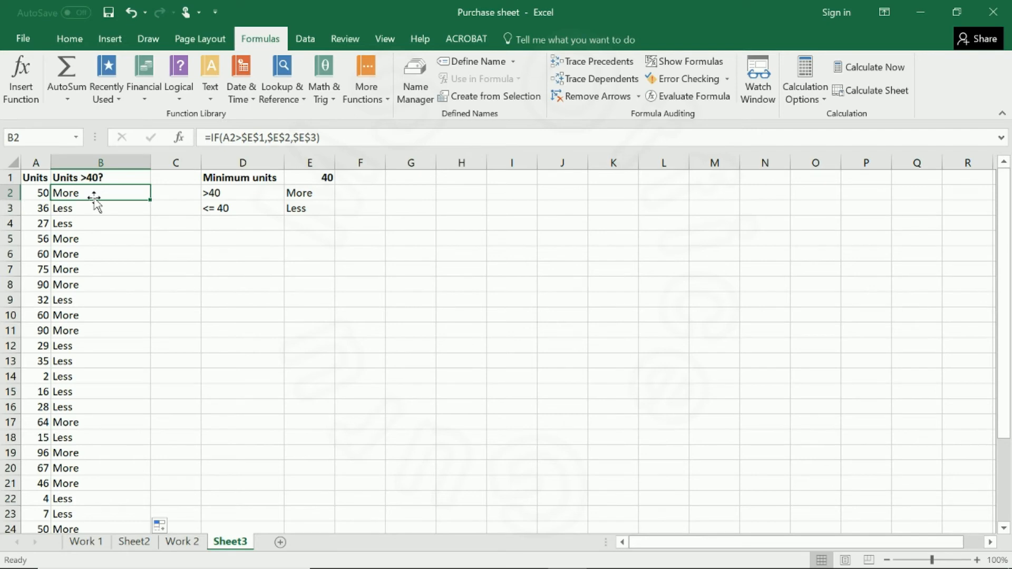